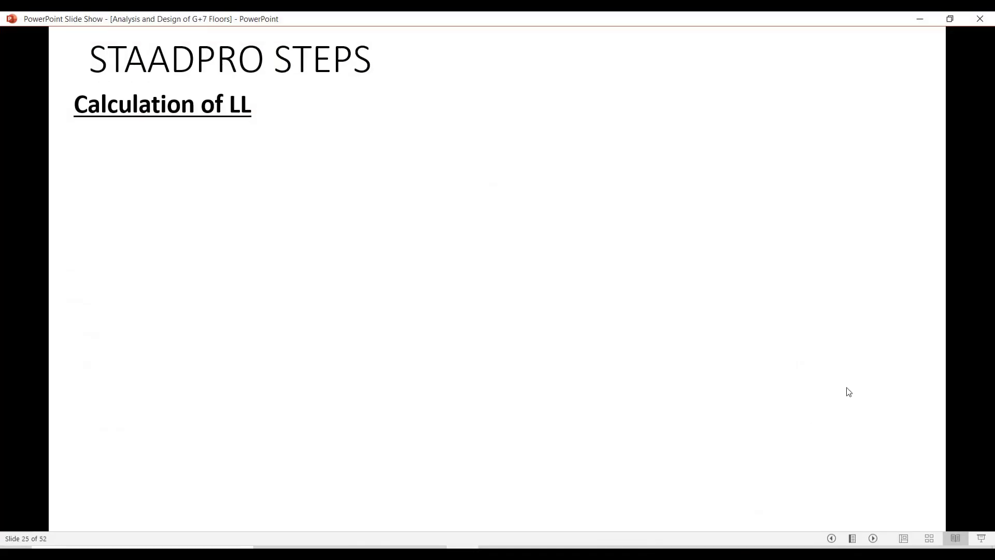
Reveal the 'LL on typical slab = 2 KN/m²' line on the Calculation of LL slide
{"action": "left_click", "coordinate": [819, 371]}
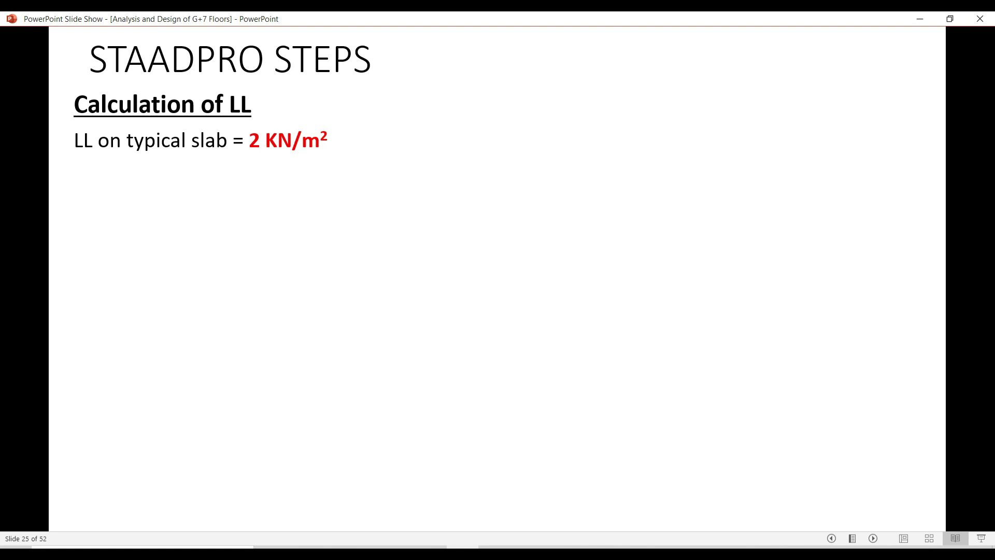
Reveal the terrace LL lines (1.5 and 0.75 KN/m²), the 3 KN/m² staircase load and the 5.64 m flight length
{"action": "key", "text": "Right"}
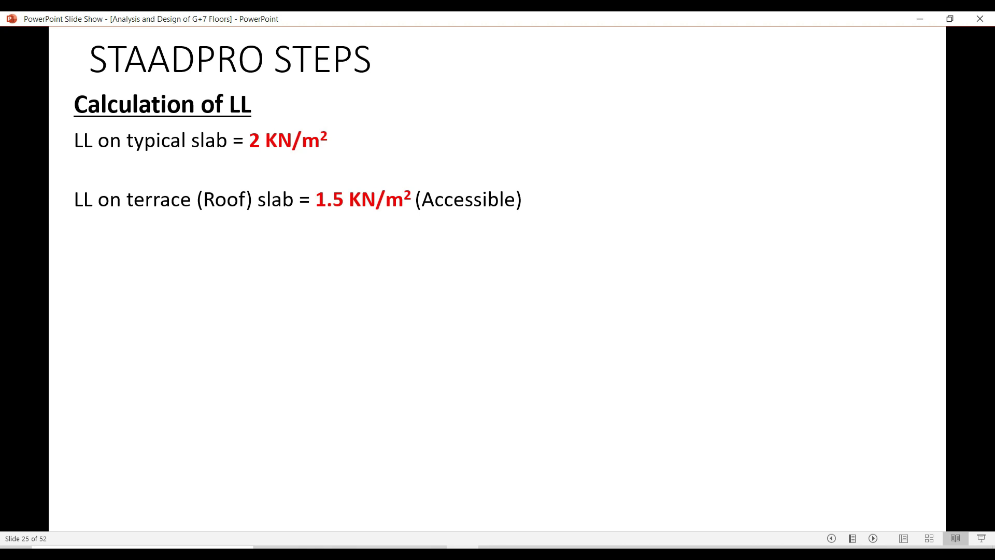
{"action": "key", "text": "Right"}
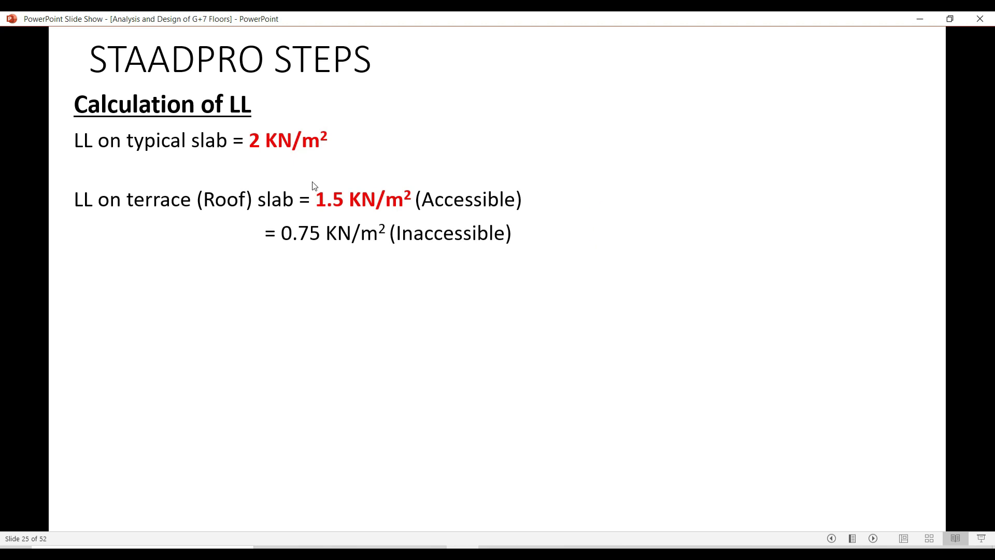
{"action": "left_click", "coordinate": [640, 261]}
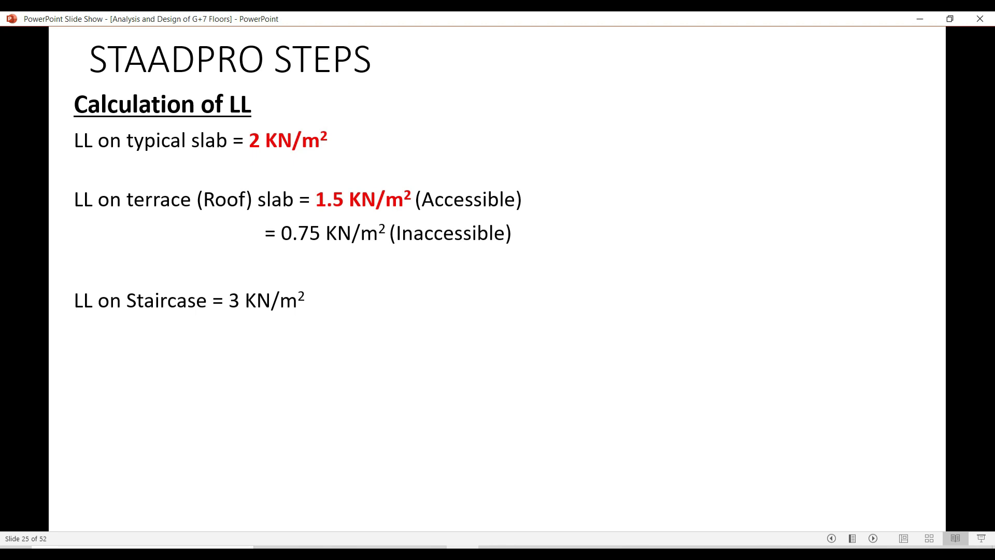
{"action": "key", "text": "Right"}
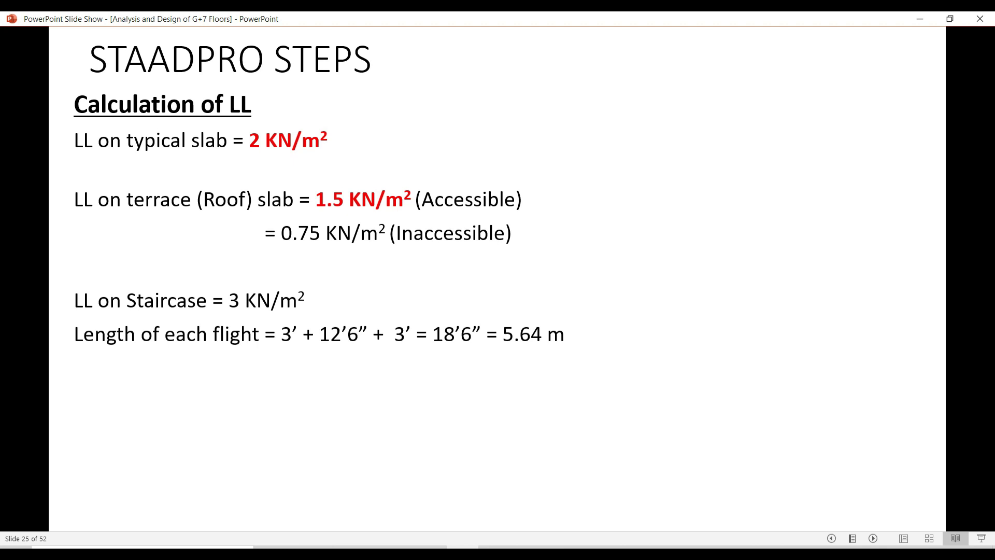
Show the 8.46 KN/m mid-landing beam live load, then return to the STAAD.Pro model
{"action": "key", "text": "Right"}
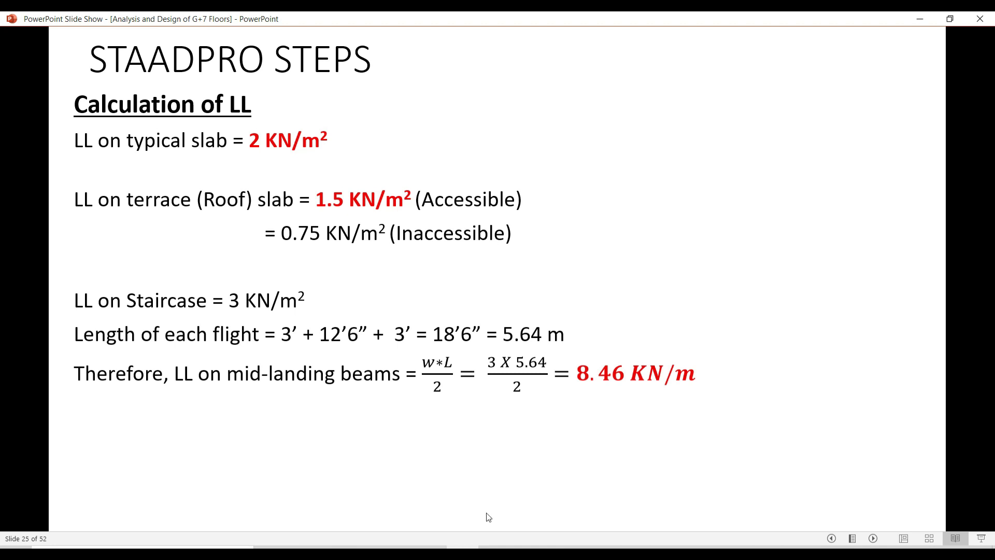
{"action": "key", "text": "alt+Tab"}
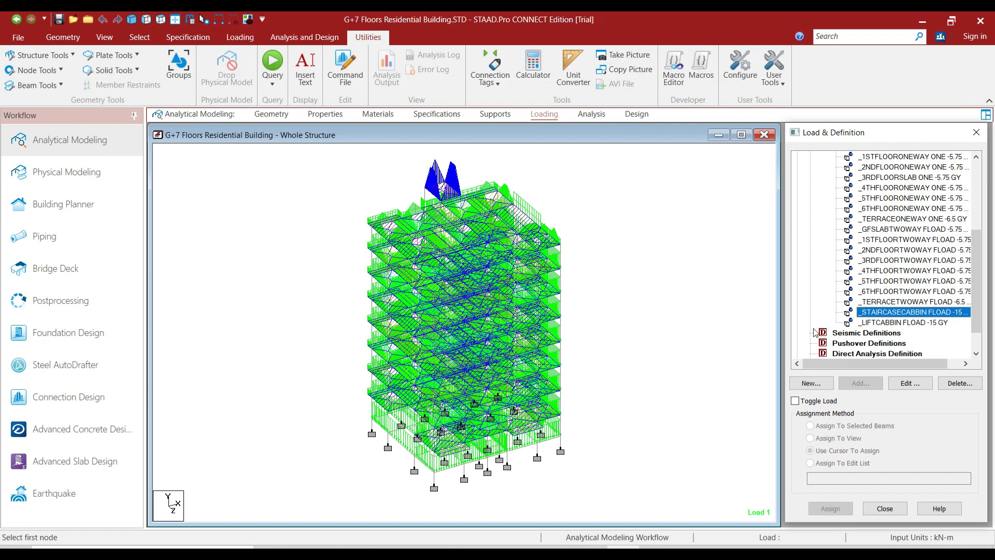
Create a Live reference load definition titled LL
{"action": "scroll", "coordinate": [859, 296], "scroll_direction": "up", "scroll_amount": 2}
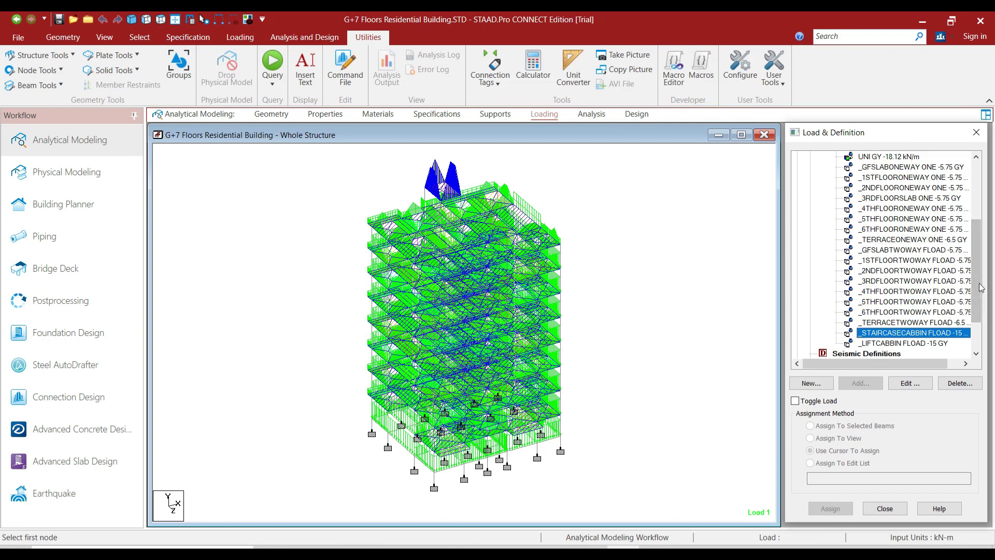
{"action": "left_click_drag", "start_coordinate": [979, 290], "coordinate": [984, 219]}
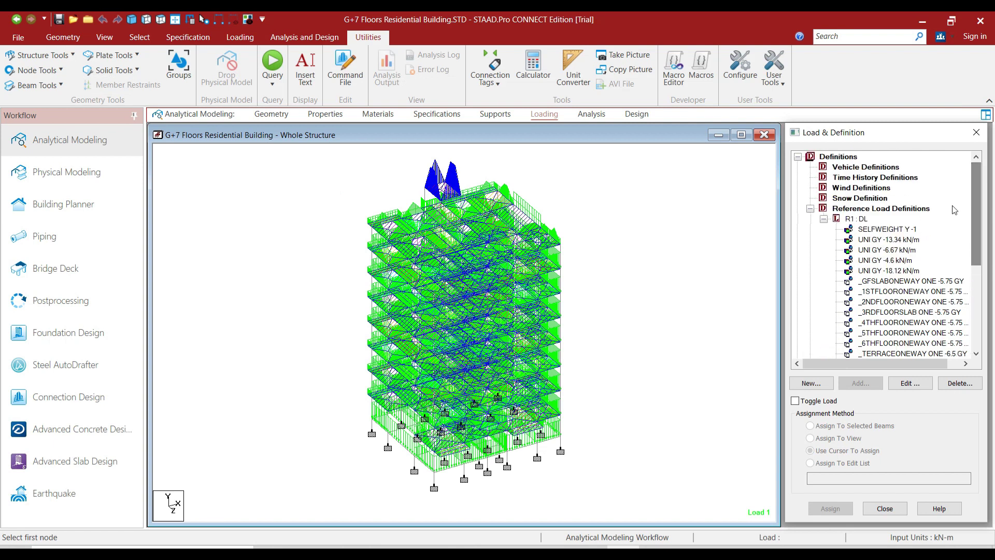
{"action": "left_click", "coordinate": [898, 209]}
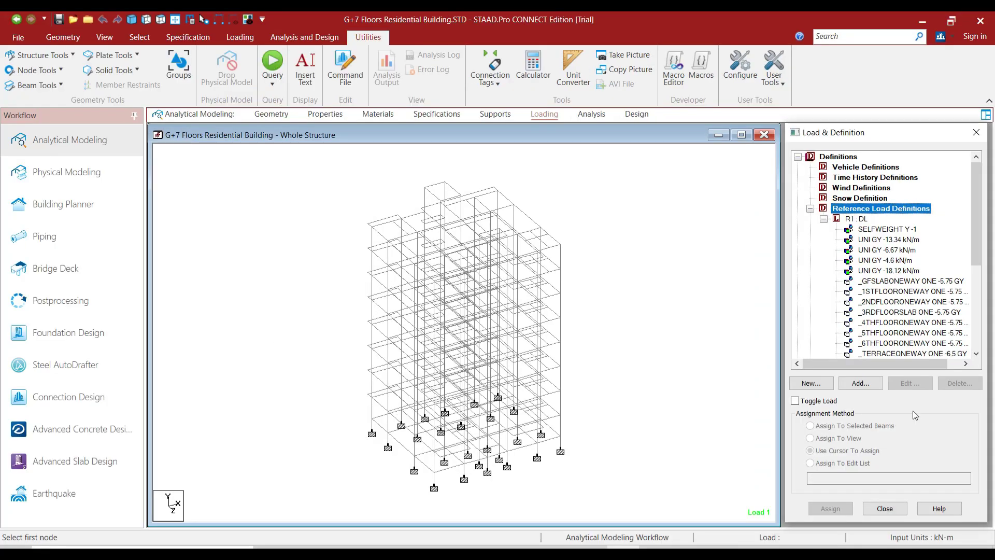
{"action": "left_click", "coordinate": [861, 383]}
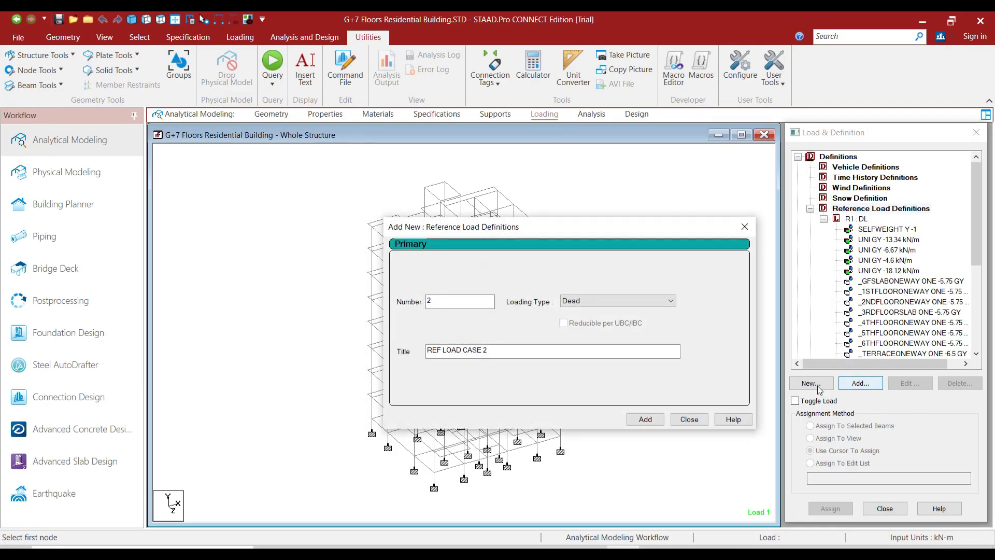
{"action": "left_click", "coordinate": [603, 298]}
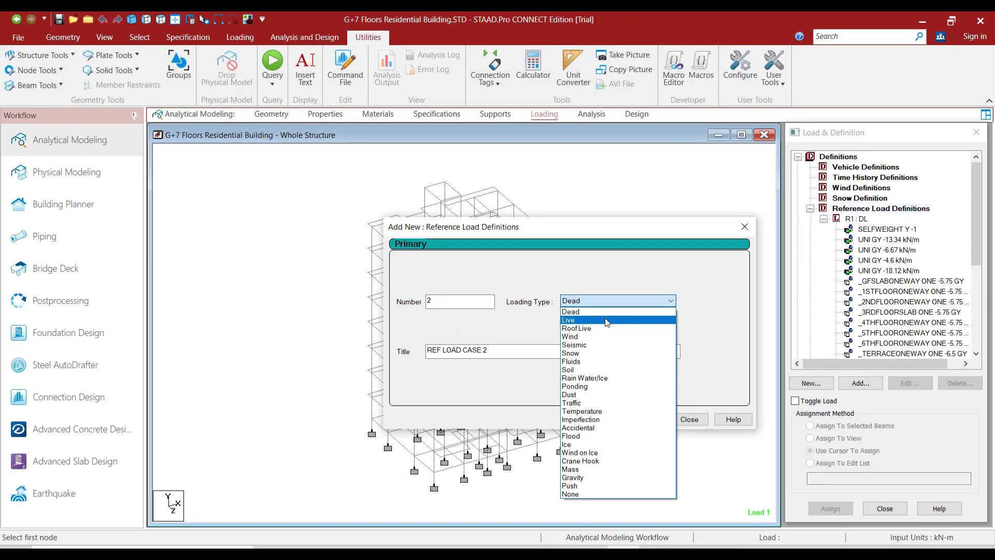
{"action": "left_click", "coordinate": [606, 320]}
{"action": "left_click_drag", "start_coordinate": [551, 349], "coordinate": [391, 352]}
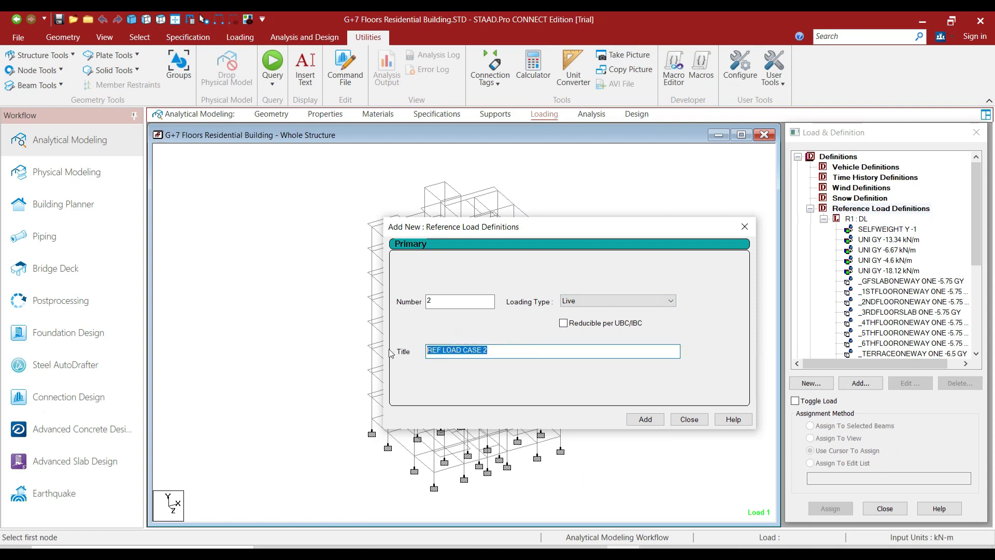
{"action": "type", "text": "LL"}
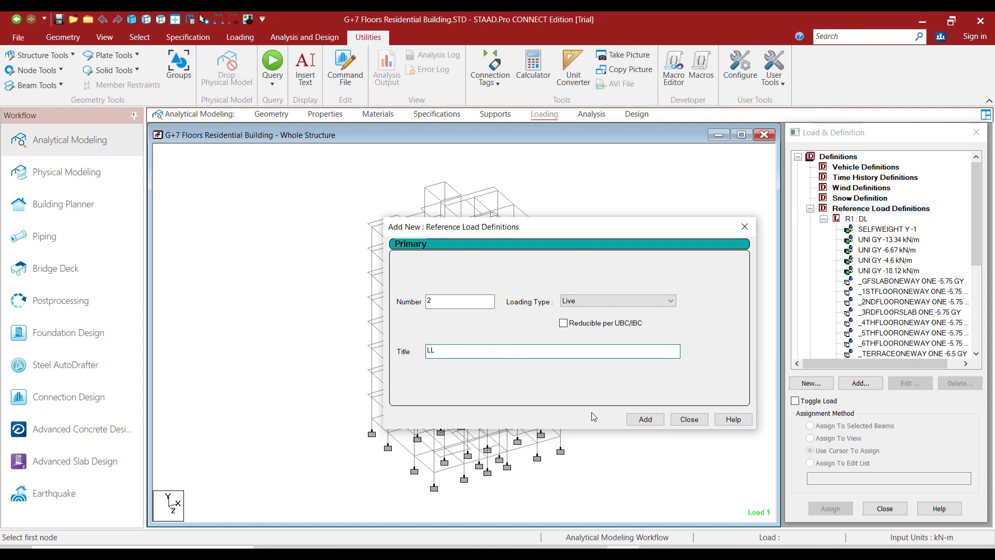
{"action": "left_click", "coordinate": [636, 422]}
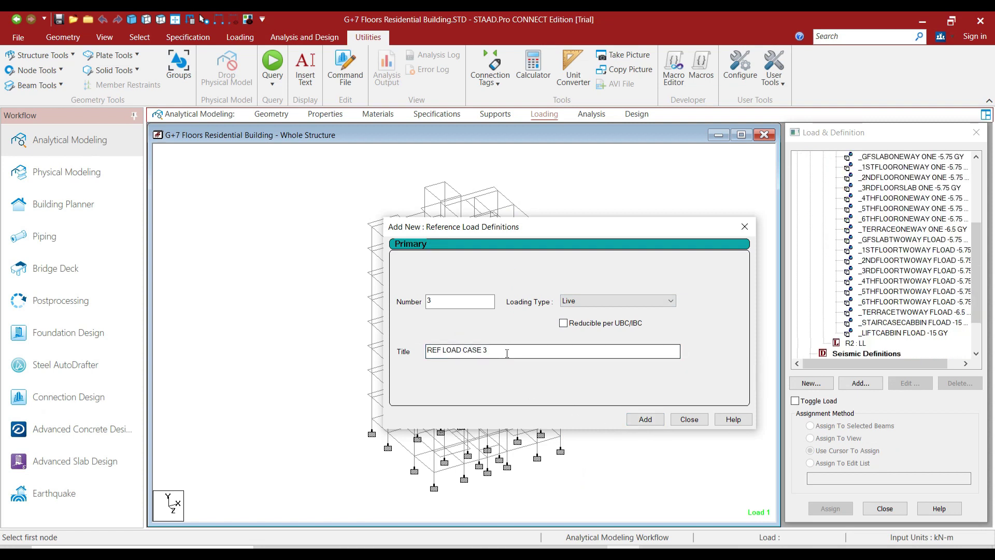
Create a second Live reference load titled LLONROOF and close the form
{"action": "left_click_drag", "start_coordinate": [511, 352], "coordinate": [386, 349]}
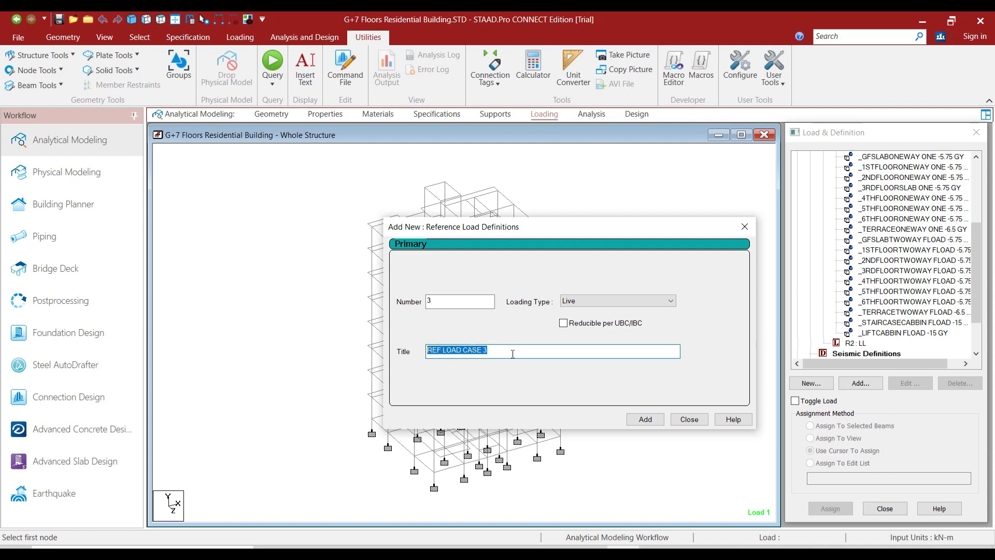
{"action": "type", "text": "LLON"}
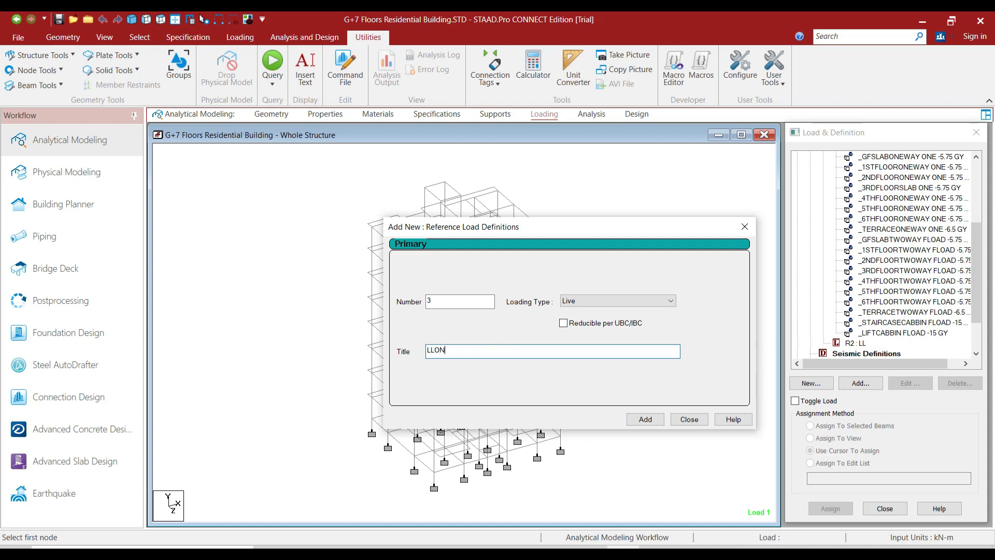
{"action": "type", "text": "ROOF"}
{"action": "left_click", "coordinate": [641, 421]}
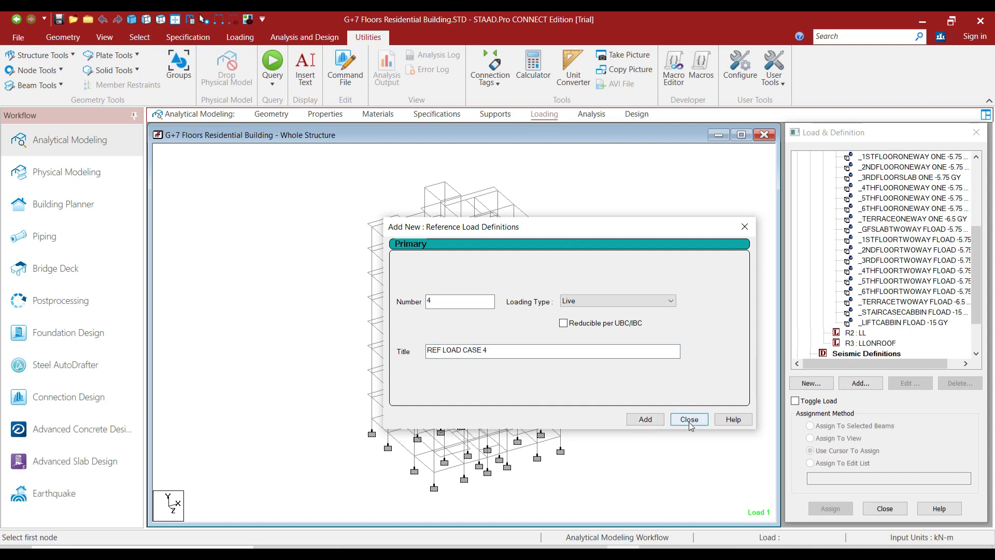
{"action": "left_click", "coordinate": [689, 419]}
Add a uniform member force W1 = -8.46 kN/m in GY to R2 : LL
{"action": "scroll", "coordinate": [976, 290], "scroll_direction": "down", "scroll_amount": 2}
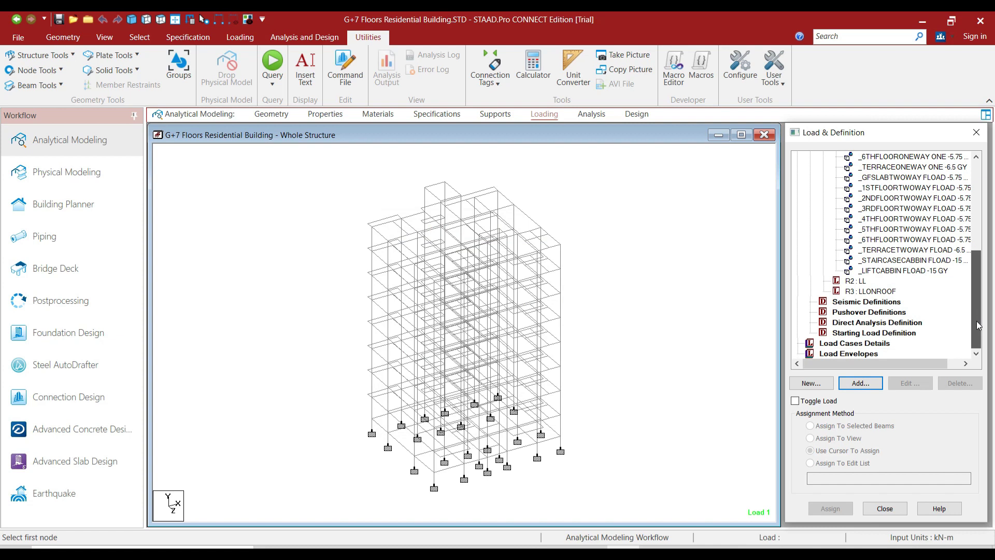
{"action": "left_click", "coordinate": [862, 283]}
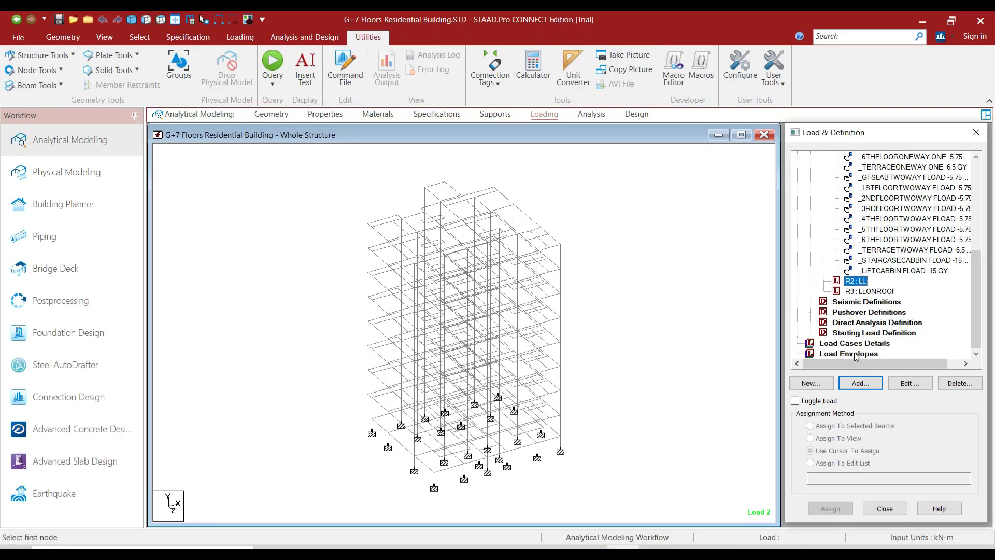
{"action": "left_click", "coordinate": [861, 383]}
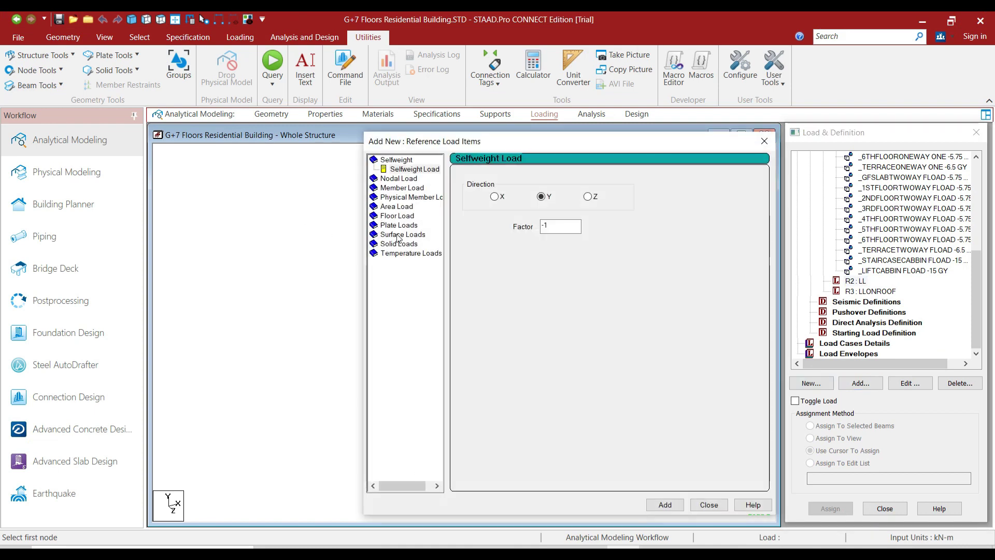
{"action": "left_click", "coordinate": [409, 189]}
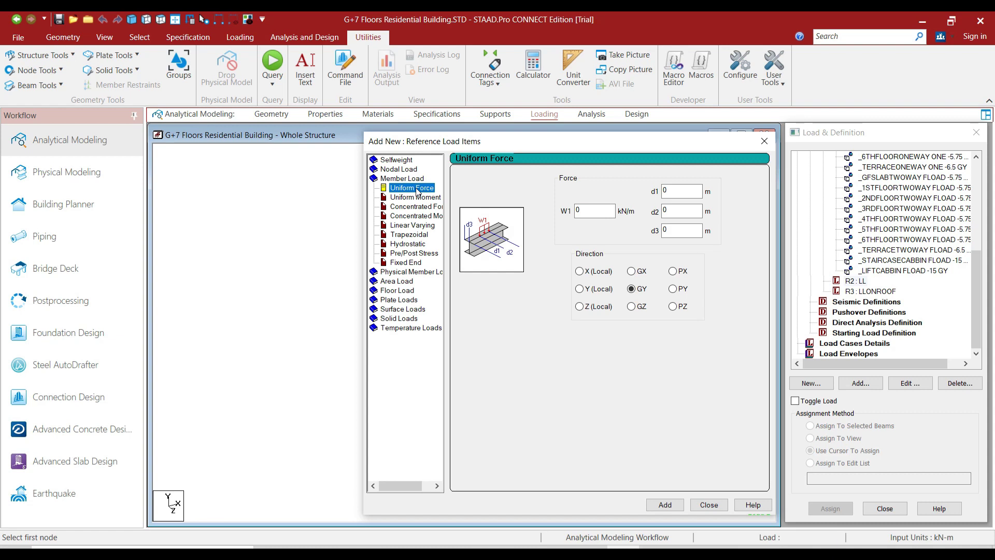
{"action": "left_click", "coordinate": [604, 211]}
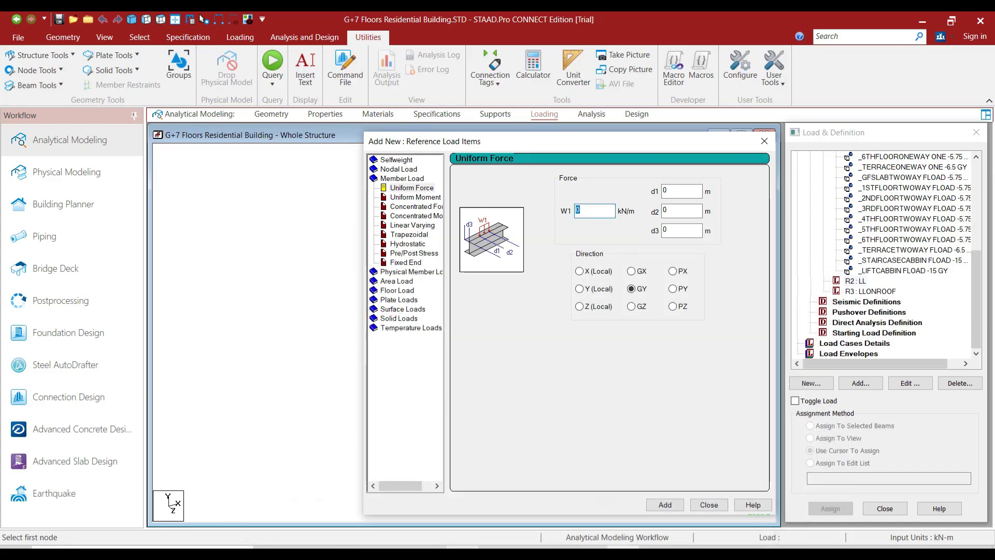
{"action": "type", "text": "-8.46"}
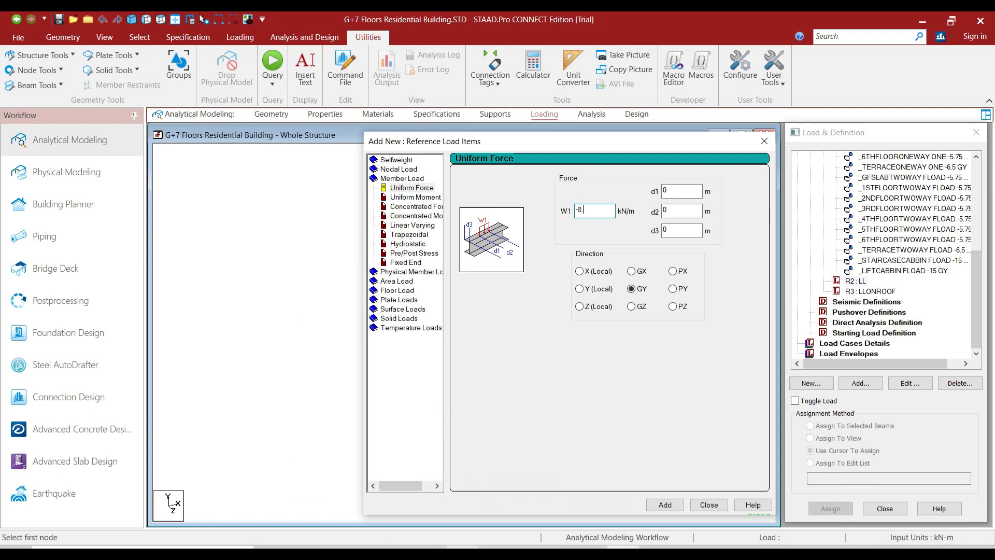
{"action": "left_click", "coordinate": [664, 505]}
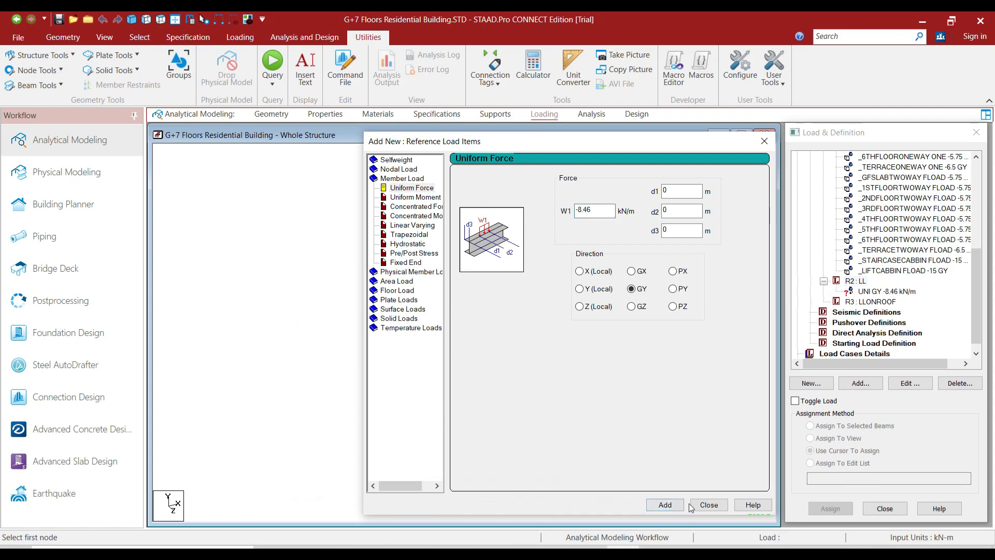
{"action": "left_click", "coordinate": [708, 505]}
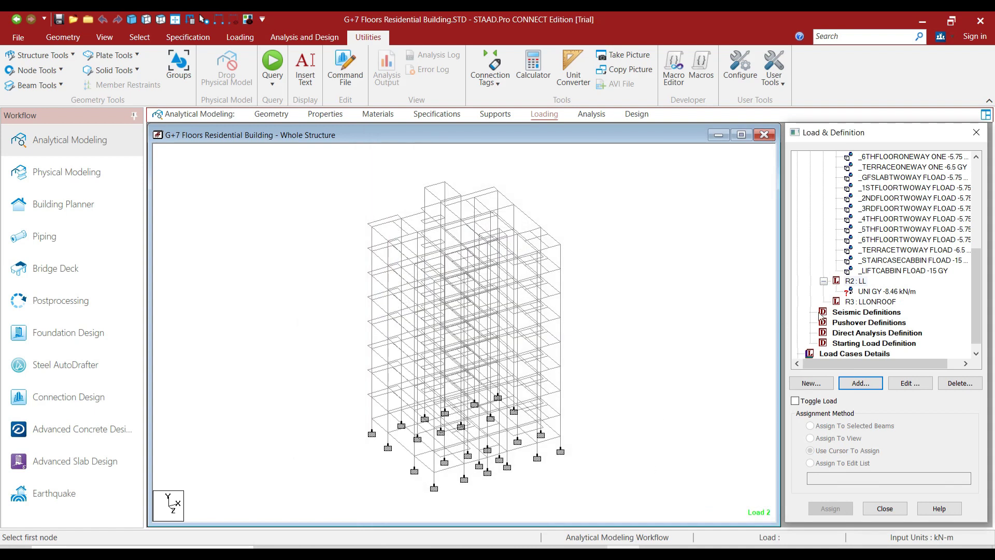
Pick the -8.46 kN/m load and isolate the beams framing the lift core in plan
{"action": "left_click", "coordinate": [898, 291]}
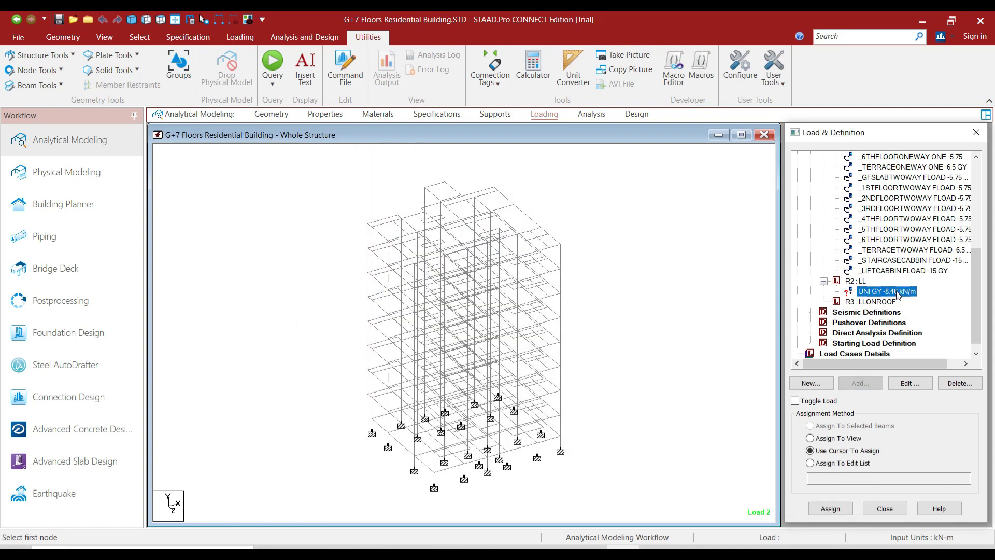
{"action": "left_click", "coordinate": [160, 20]}
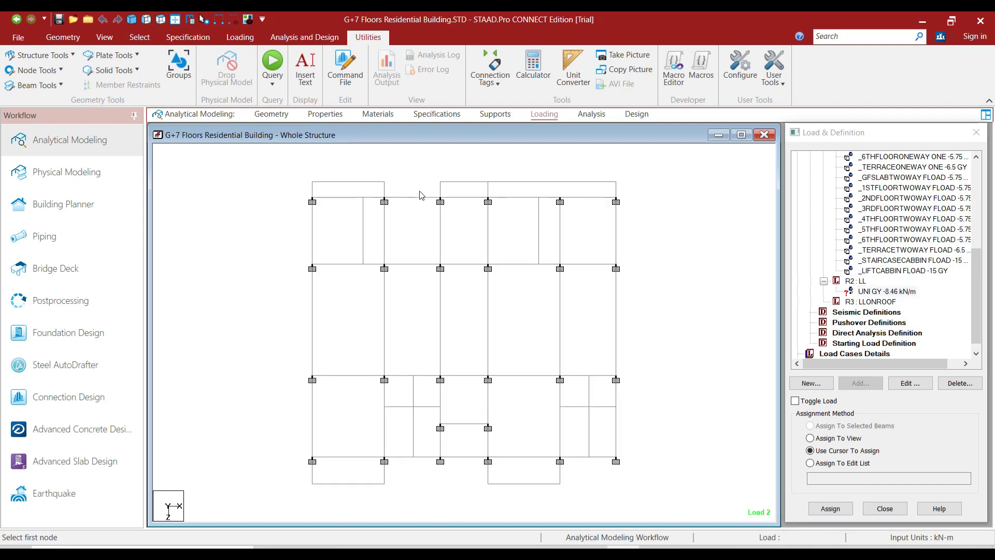
{"action": "left_click_drag", "start_coordinate": [432, 189], "coordinate": [491, 269]}
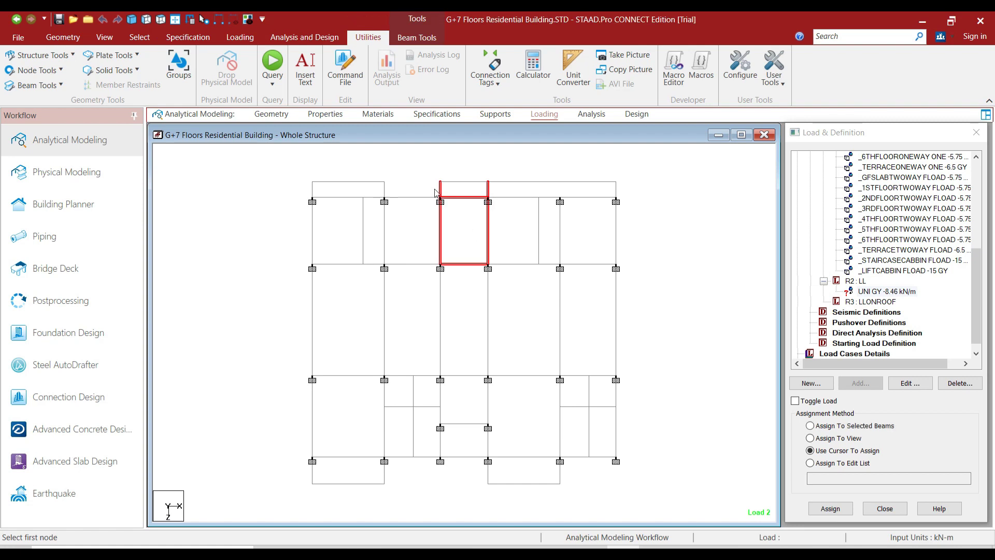
{"action": "left_click", "coordinate": [433, 195]}
{"action": "left_click_drag", "start_coordinate": [433, 195], "coordinate": [493, 270]}
{"action": "left_click", "coordinate": [247, 19]}
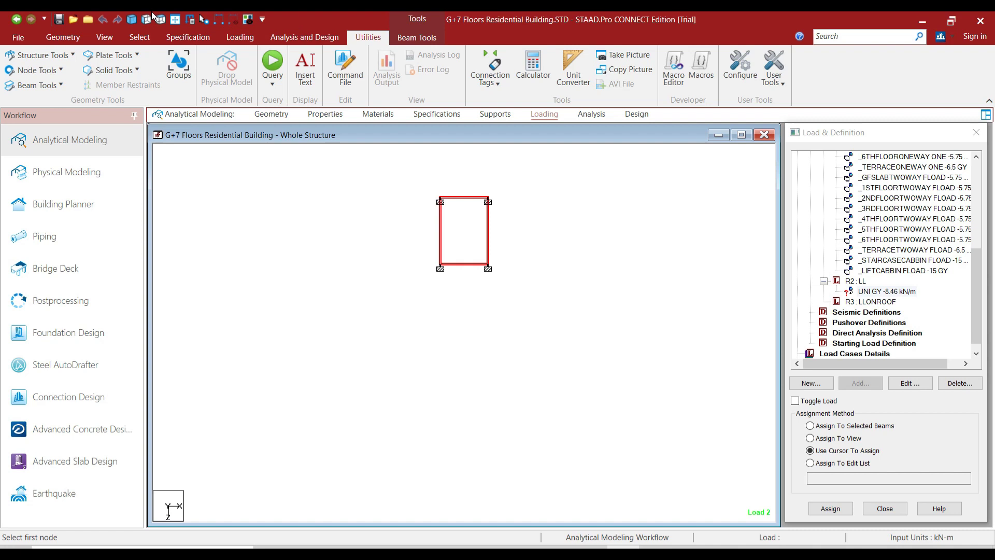
{"action": "left_click", "coordinate": [132, 19]}
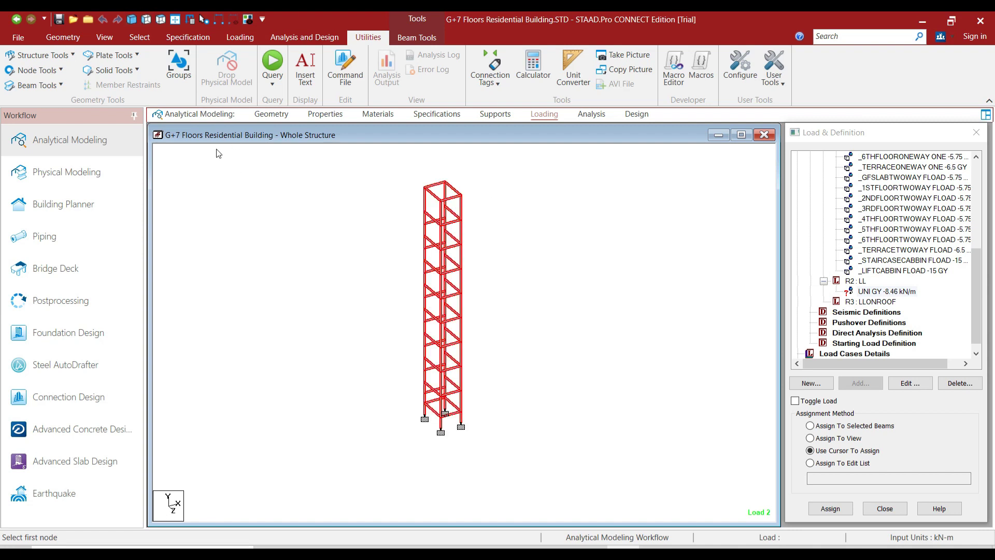
{"action": "left_click", "coordinate": [160, 20]}
{"action": "left_click", "coordinate": [160, 20]}
Refine the lift beam selection, excluding the roof beam, and assign the -8.46 kN/m load
{"action": "left_click", "coordinate": [333, 211]}
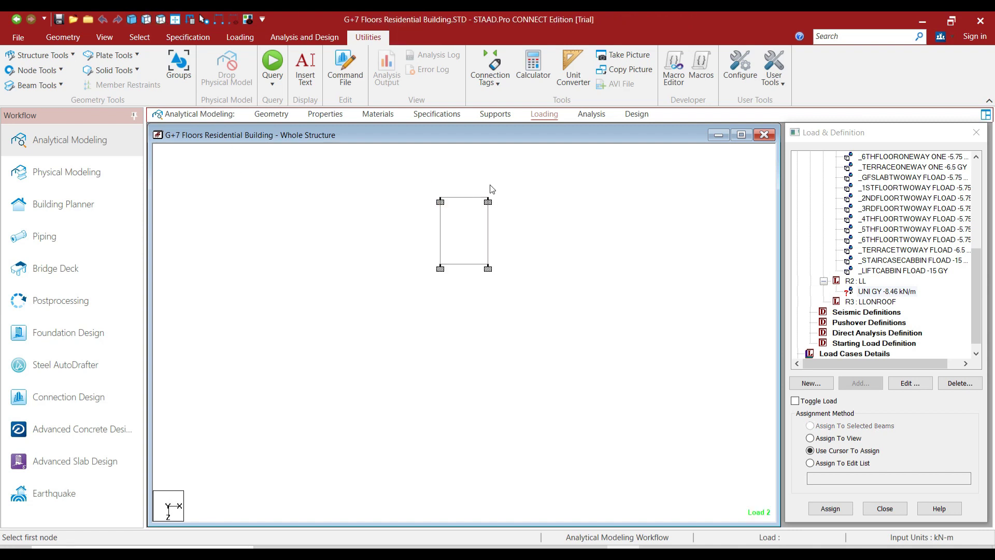
{"action": "left_click", "coordinate": [464, 198]}
{"action": "left_click", "coordinate": [136, 19]}
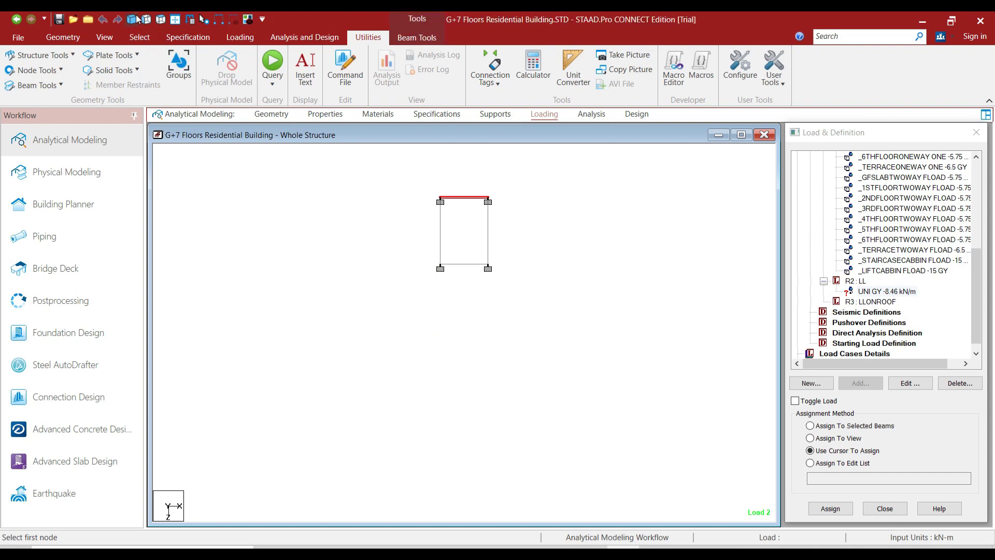
{"action": "left_click", "coordinate": [436, 186], "text": "ctrl"}
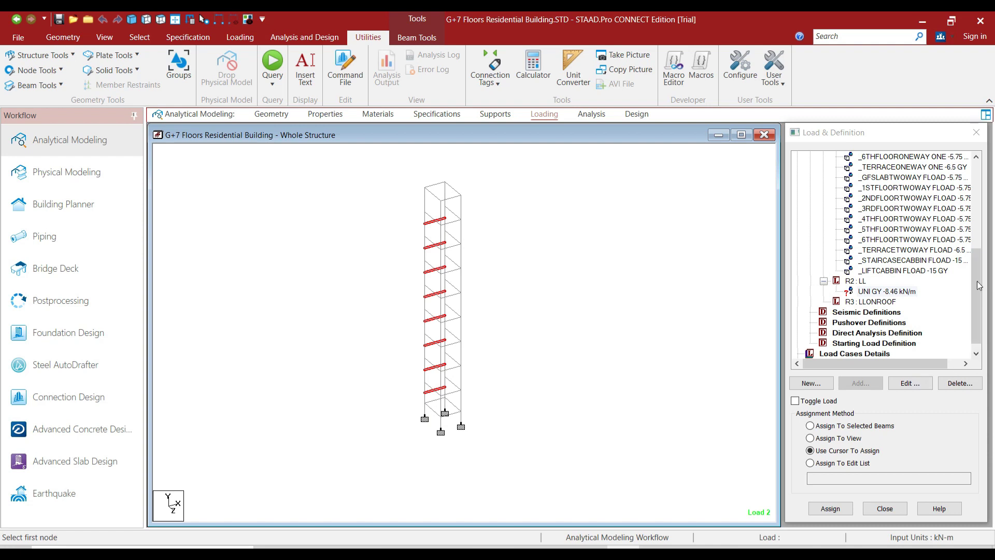
{"action": "left_click", "coordinate": [900, 291]}
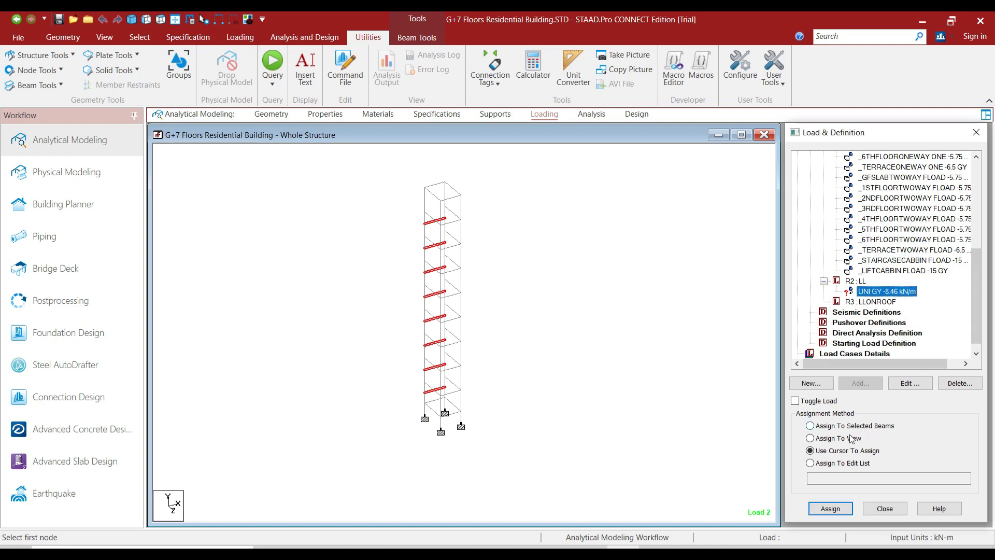
{"action": "left_click", "coordinate": [865, 427]}
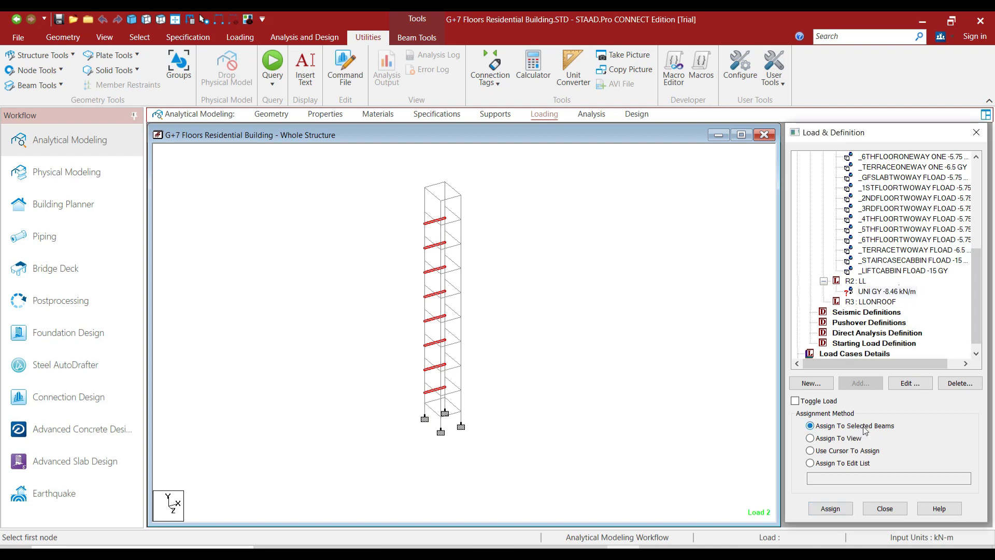
{"action": "left_click", "coordinate": [830, 508]}
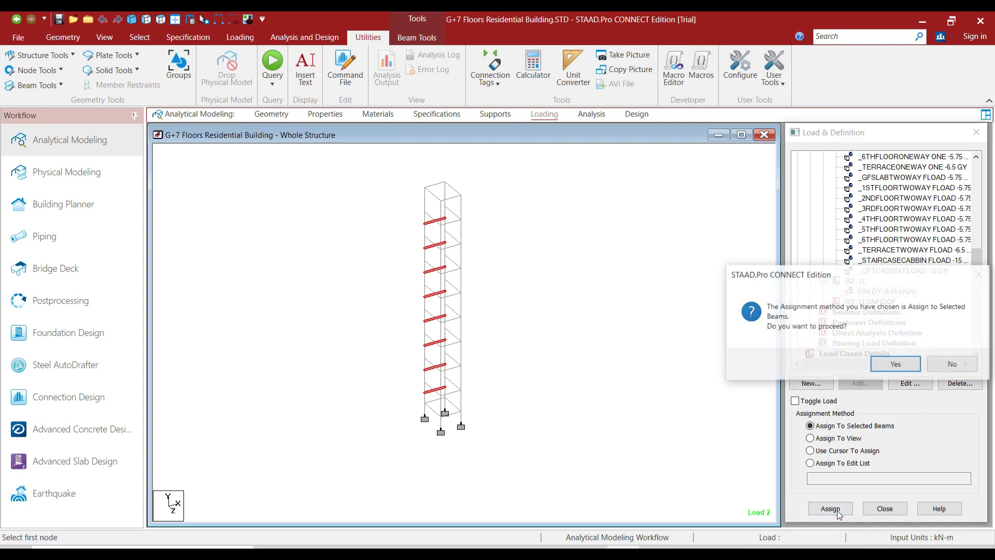
{"action": "left_click", "coordinate": [897, 364]}
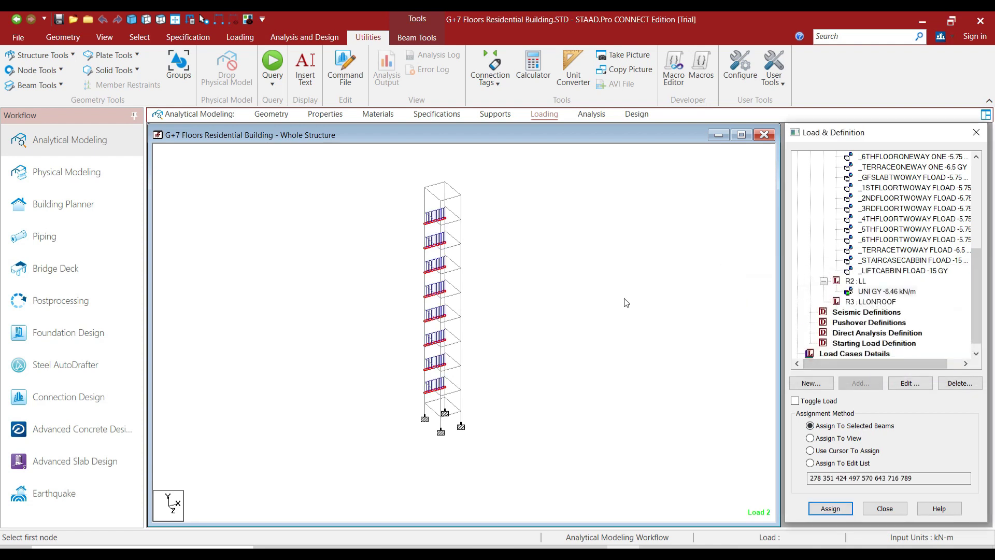
Show the whole building and start a new load item for R2 : LL
{"action": "left_click", "coordinate": [176, 21]}
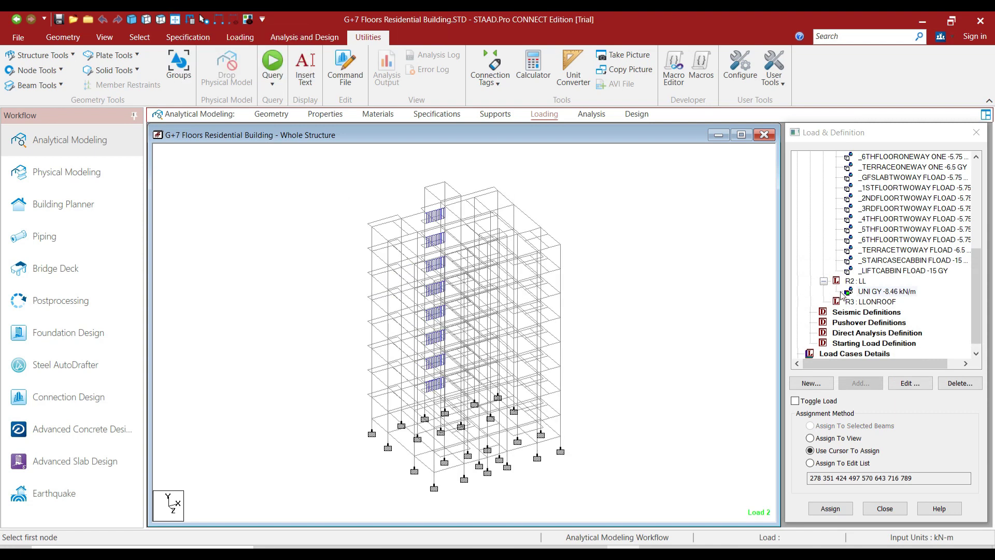
{"action": "left_click", "coordinate": [861, 281]}
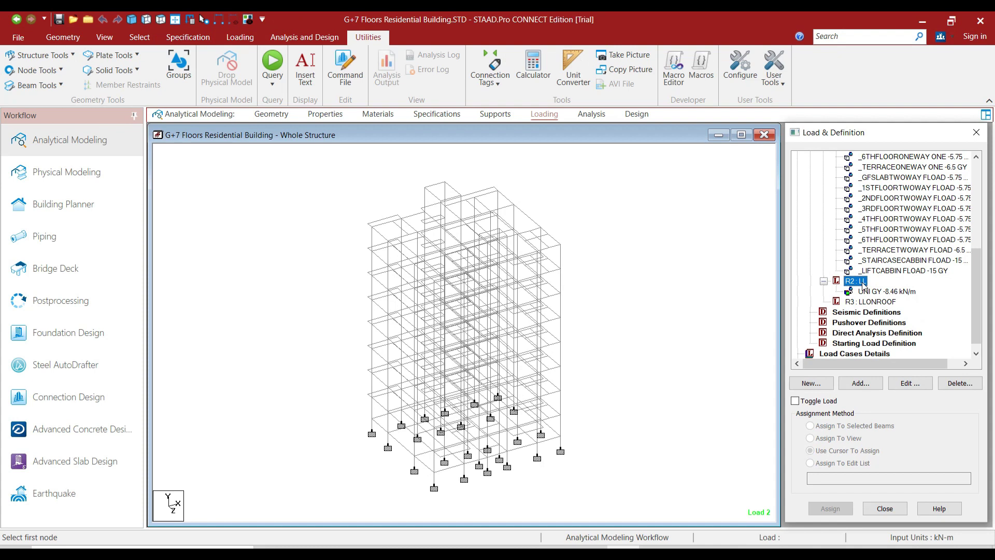
{"action": "left_click", "coordinate": [867, 490]}
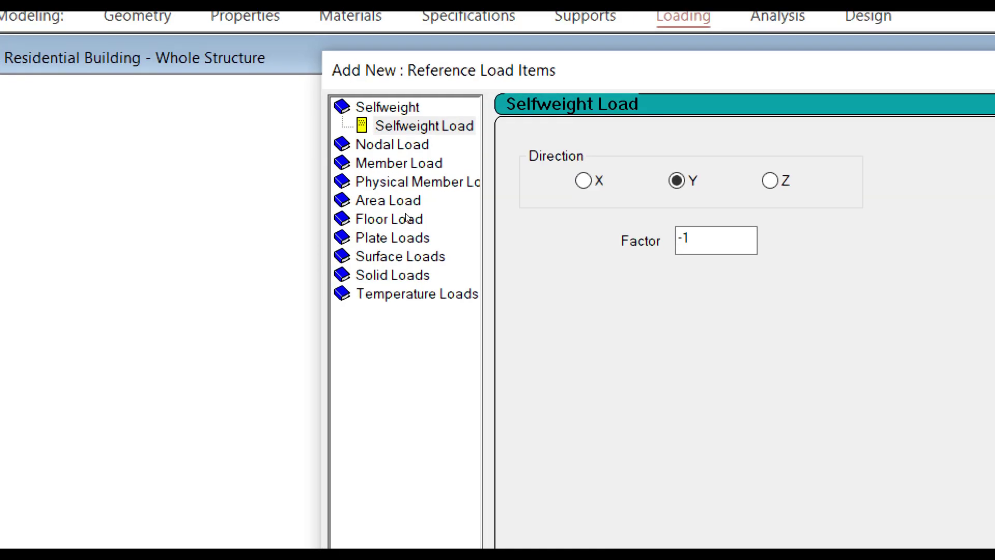
Add a -2 kN/m² one-way floor load on group _GFSLABONEWAY
{"action": "double_click", "coordinate": [410, 222]}
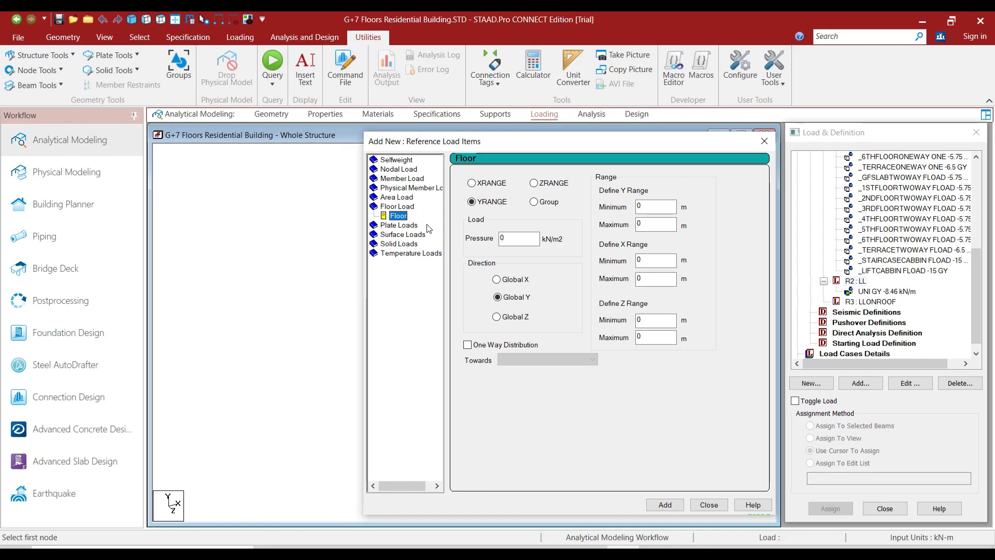
{"action": "key", "text": "Tab"}
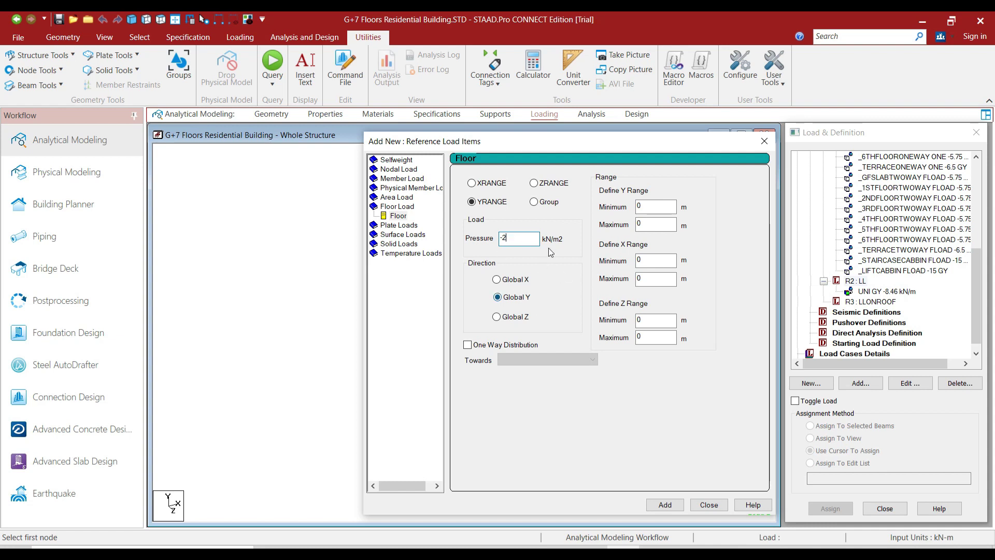
{"action": "left_click", "coordinate": [549, 204]}
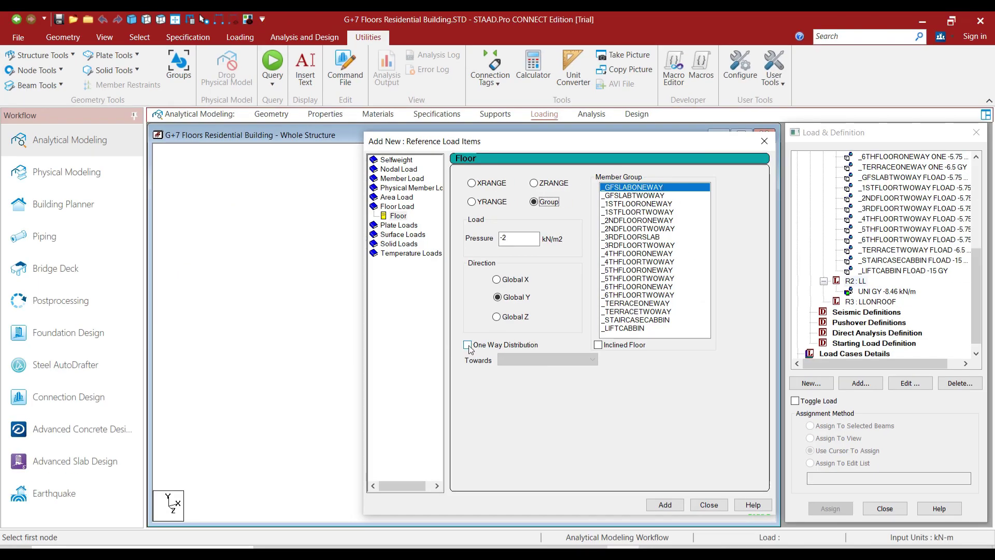
{"action": "left_click", "coordinate": [468, 346]}
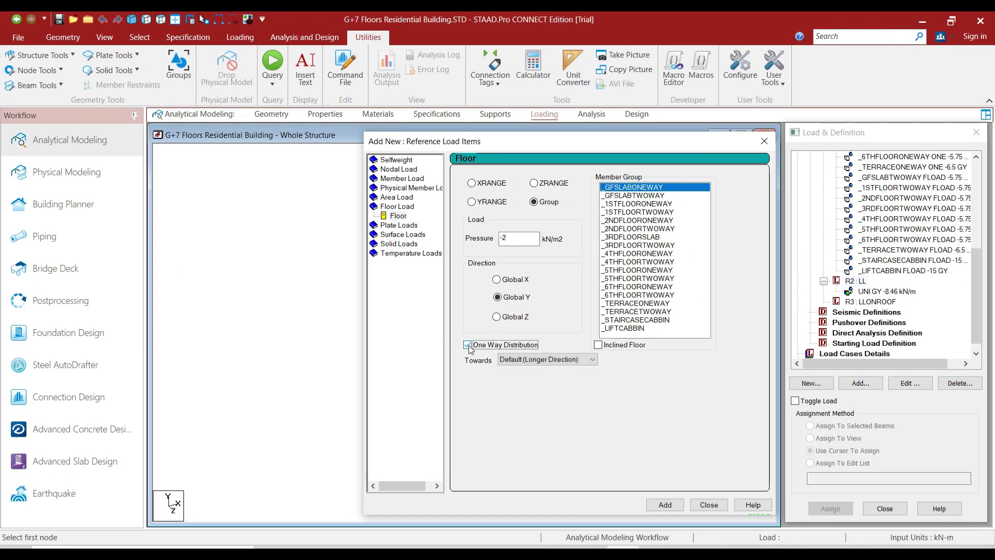
{"action": "left_click", "coordinate": [668, 507]}
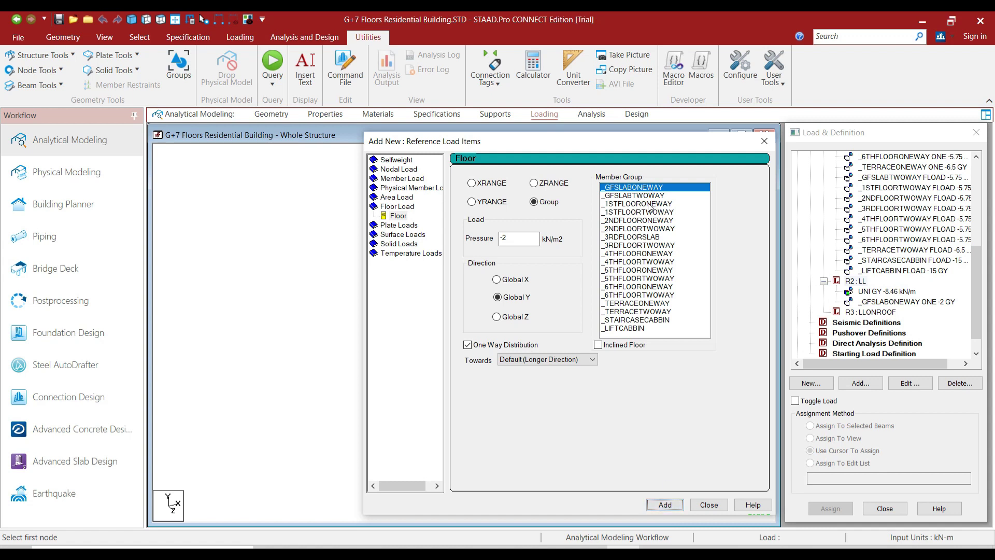
Add the -2 one-way floor load to _1STFLOORONEWAY, _2NDFLOORONEWAY and _3RDFLOORSLAB
{"action": "left_click", "coordinate": [651, 205]}
{"action": "left_click", "coordinate": [666, 505]}
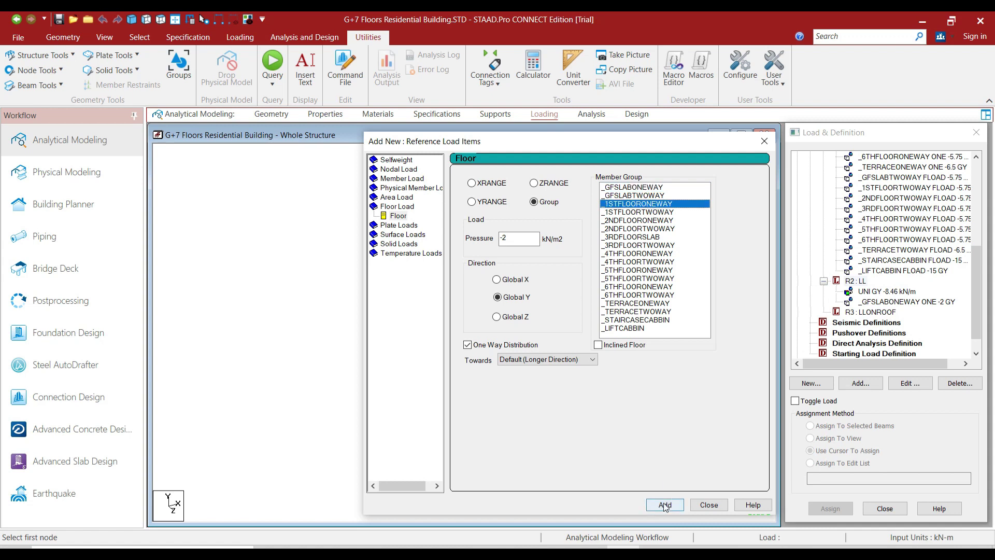
{"action": "left_click", "coordinate": [666, 220]}
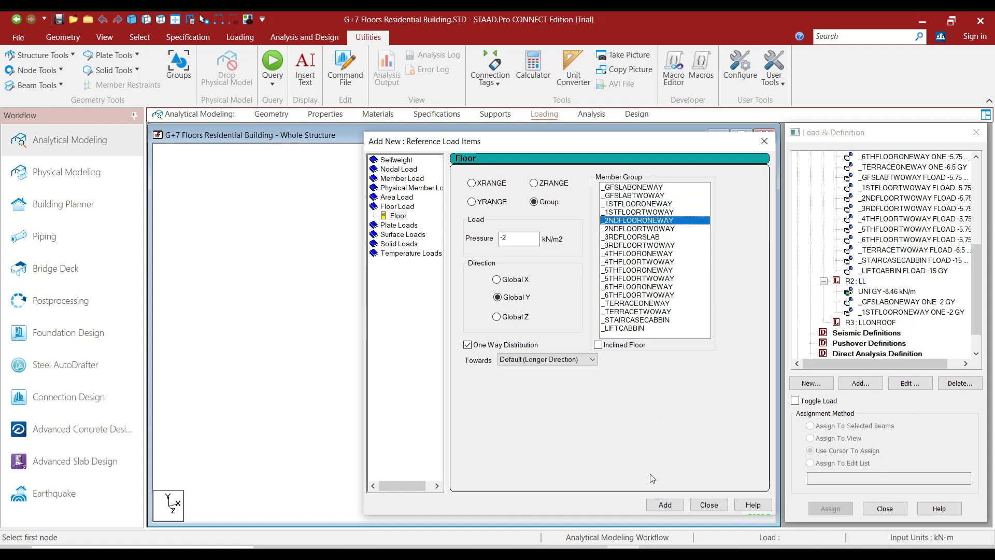
{"action": "left_click", "coordinate": [664, 506]}
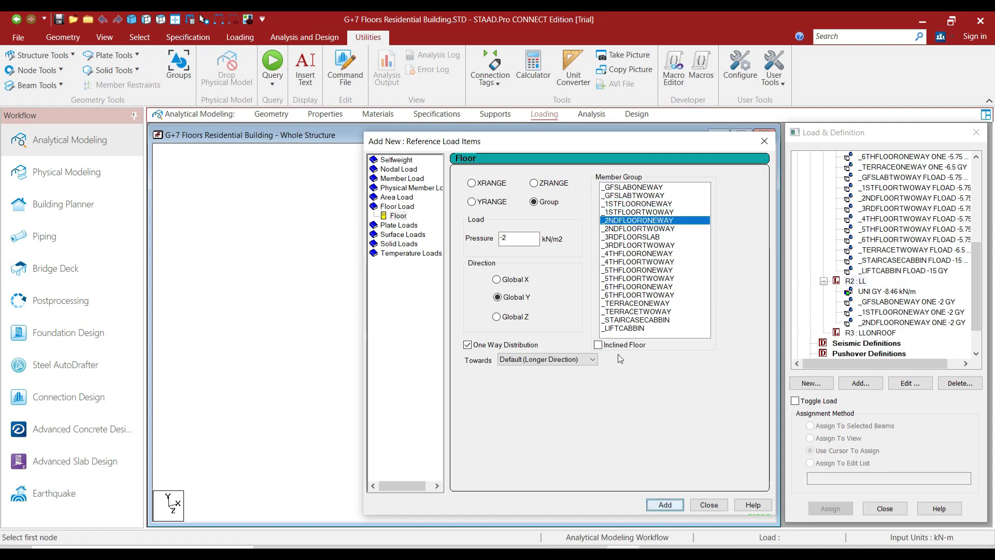
{"action": "left_click", "coordinate": [647, 238]}
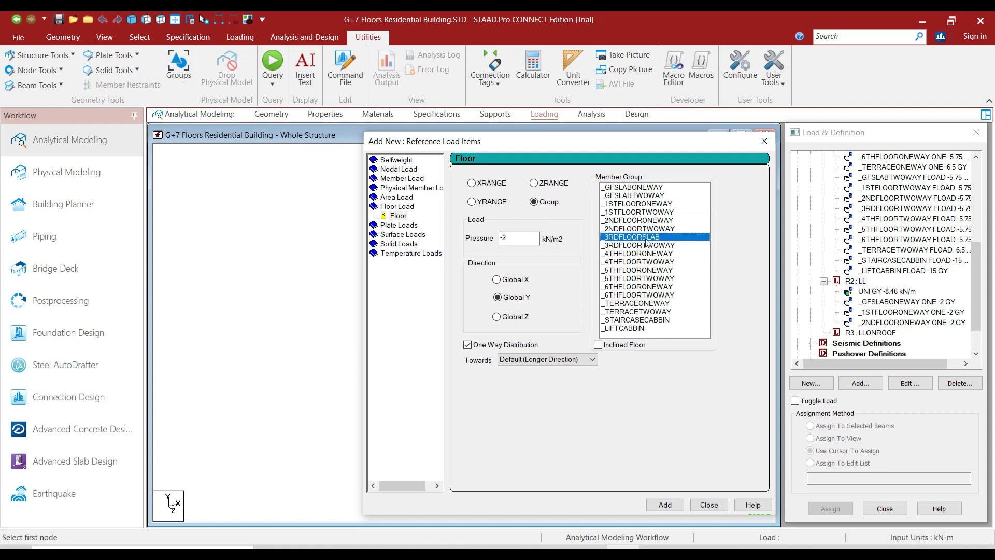
{"action": "left_click", "coordinate": [665, 506]}
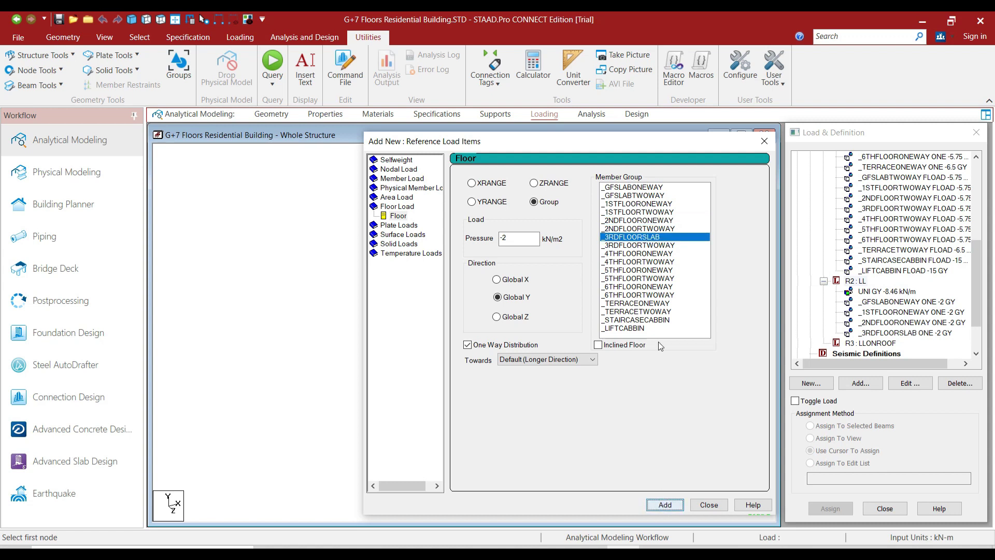
Add the same floor load to _4THFLOORONEWAY, _5THFLOORONEWAY and _6THFLOORONEWAY
{"action": "left_click", "coordinate": [658, 253]}
{"action": "left_click", "coordinate": [664, 506]}
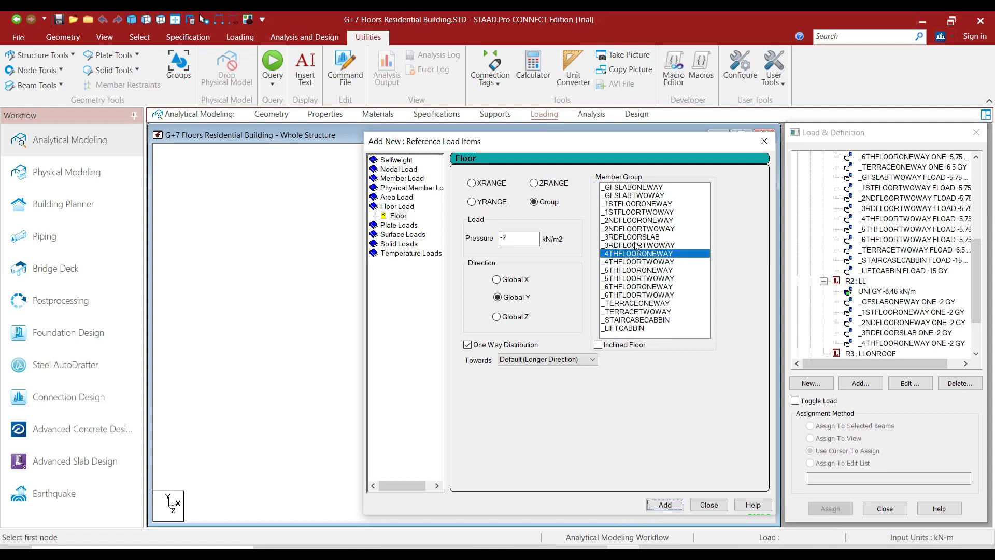
{"action": "left_click", "coordinate": [641, 270]}
{"action": "left_click", "coordinate": [662, 506]}
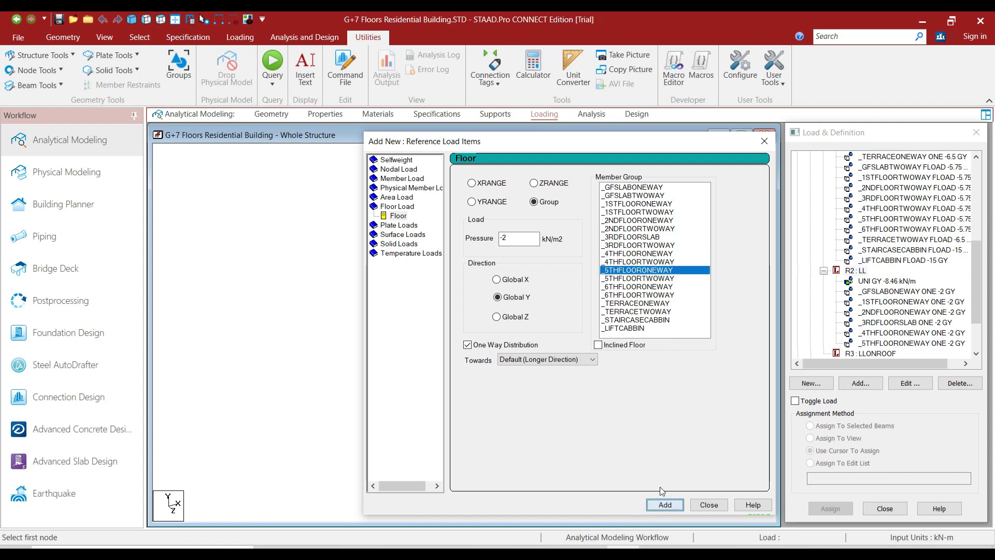
{"action": "left_click", "coordinate": [652, 287]}
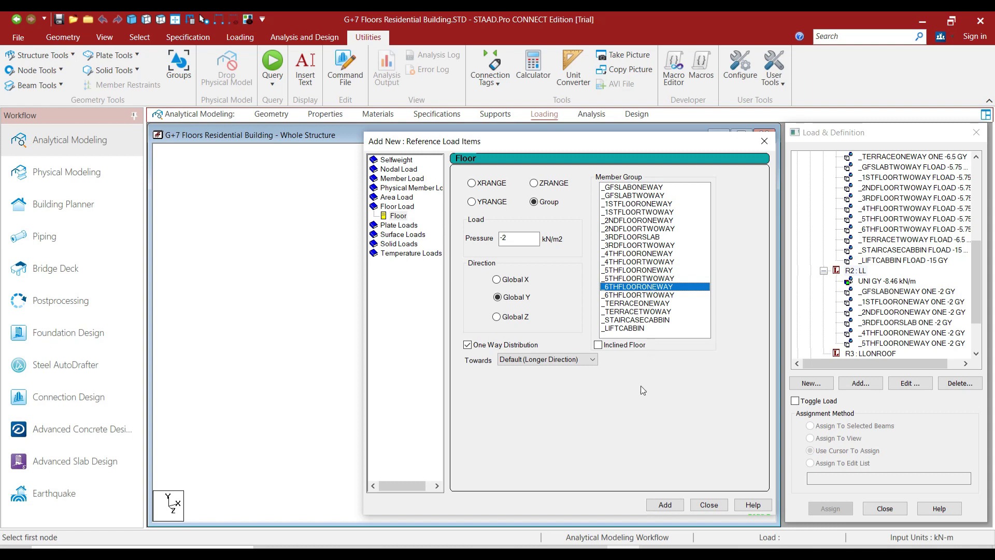
{"action": "left_click", "coordinate": [661, 505]}
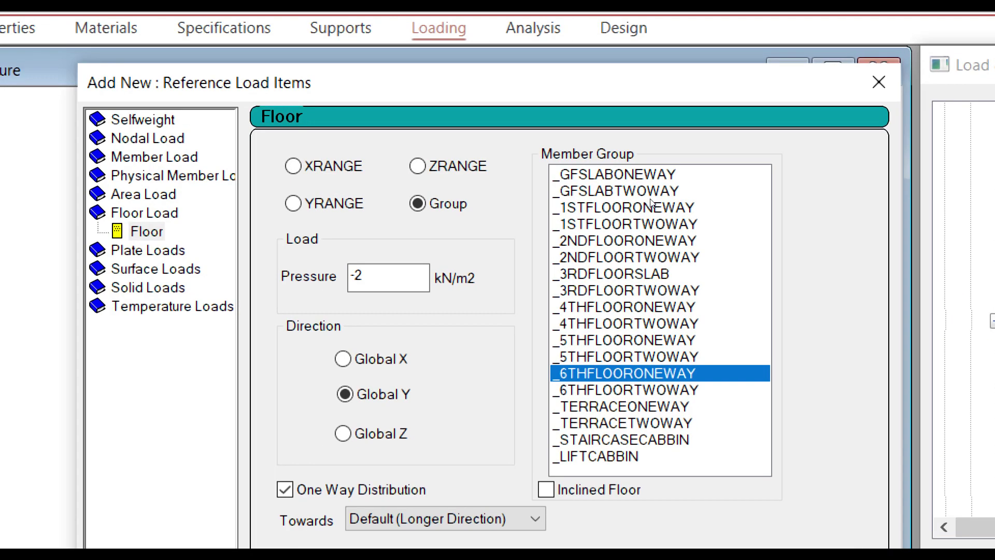
{"action": "left_click", "coordinate": [651, 192]}
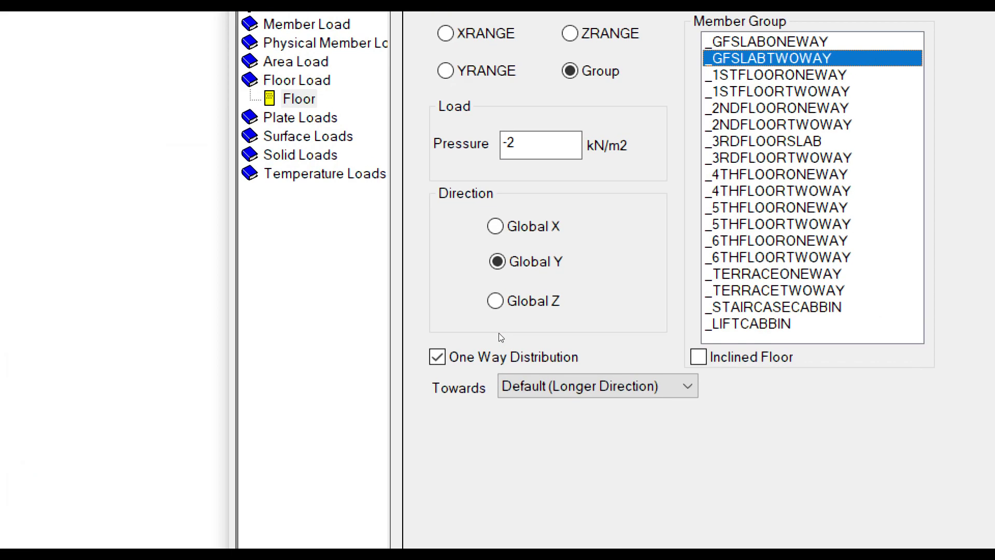
Switch to two-way distribution and add -2 loads on _GFSLABTWOWAY through _3RDFLOORTWOWAY
{"action": "left_click", "coordinate": [438, 358]}
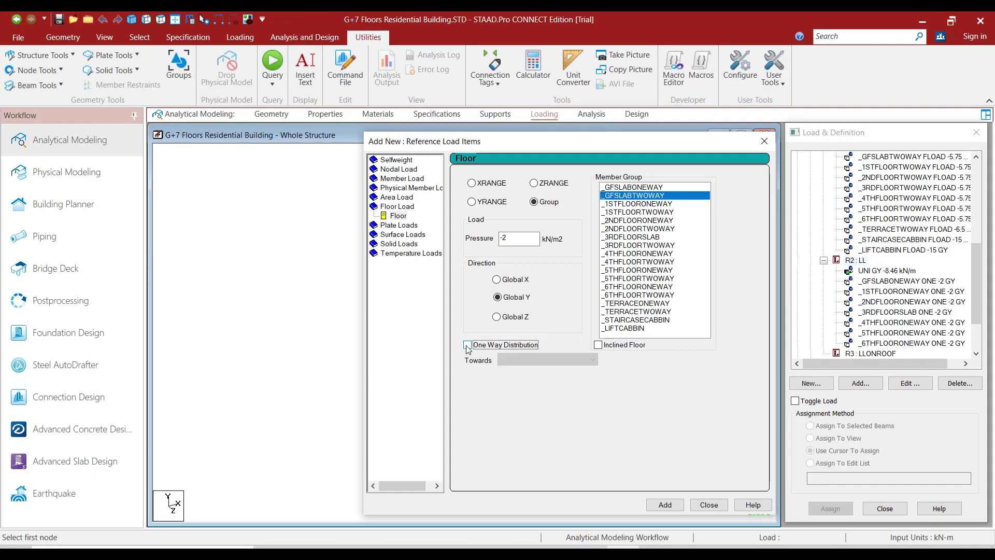
{"action": "left_click", "coordinate": [658, 505]}
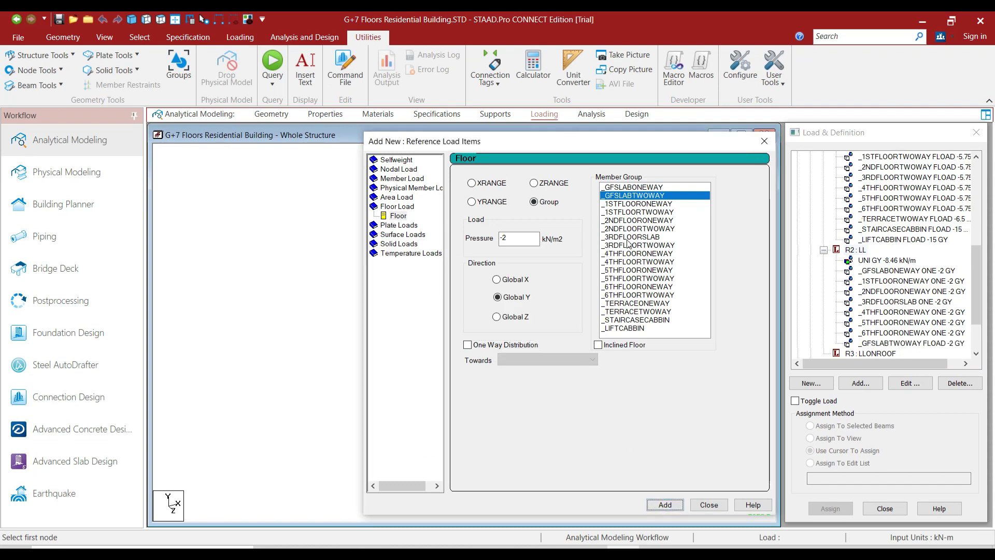
{"action": "left_click", "coordinate": [636, 213]}
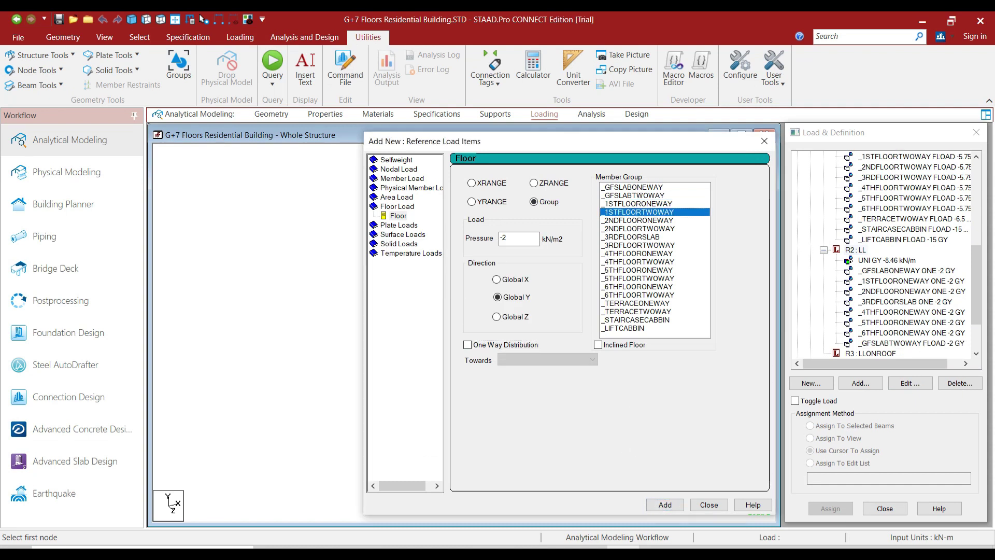
{"action": "left_click", "coordinate": [663, 504]}
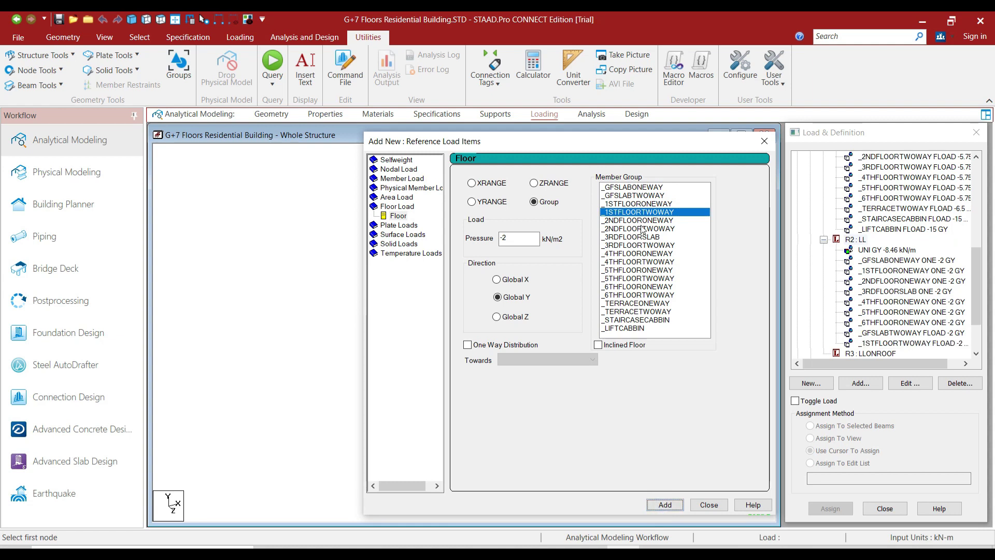
{"action": "left_click", "coordinate": [642, 229]}
{"action": "left_click", "coordinate": [665, 505]}
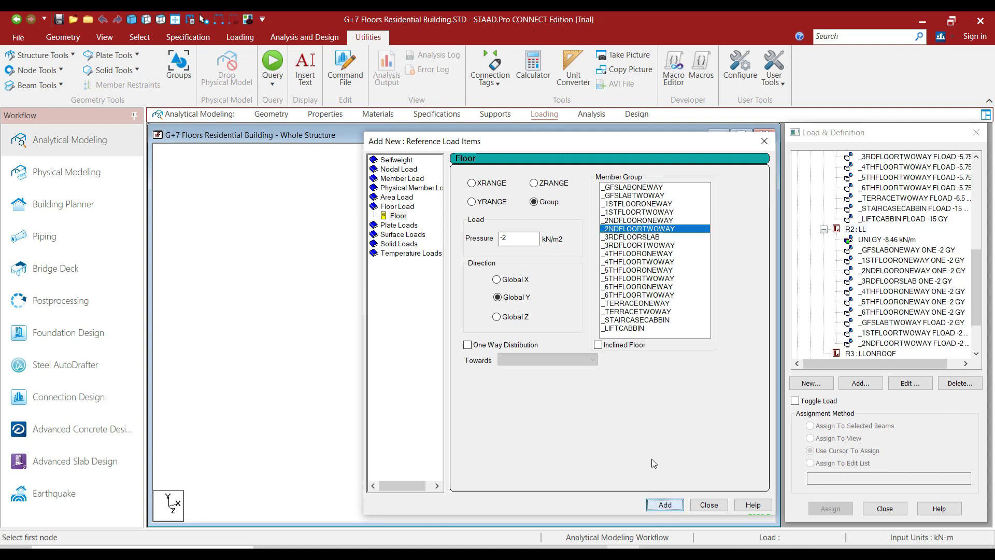
{"action": "left_click", "coordinate": [660, 246]}
{"action": "left_click", "coordinate": [667, 504]}
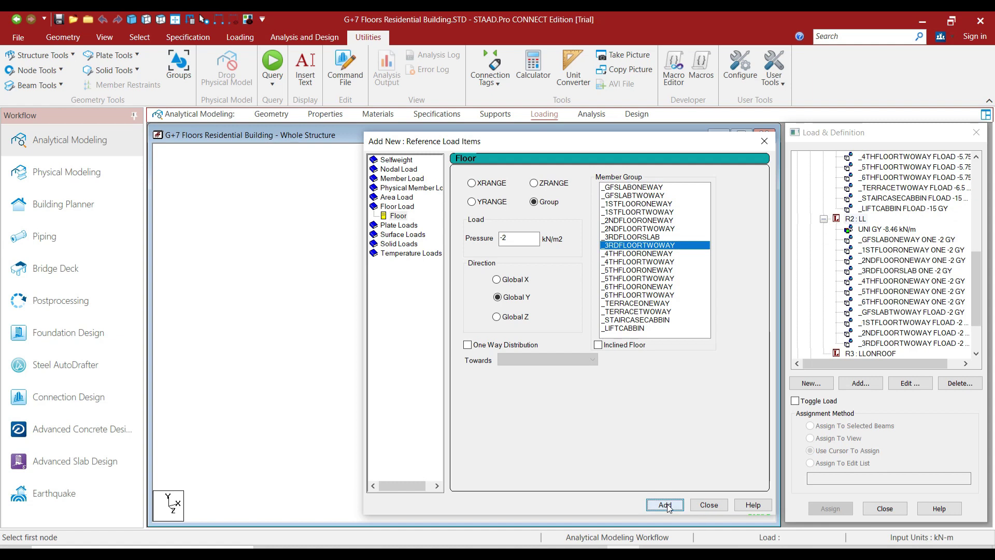
Add two-way -2 loads on _4THFLOORTWOWAY, _5THFLOORTWOWAY and _6THFLOORTWOWAY, then close the dialog
{"action": "left_click", "coordinate": [654, 262]}
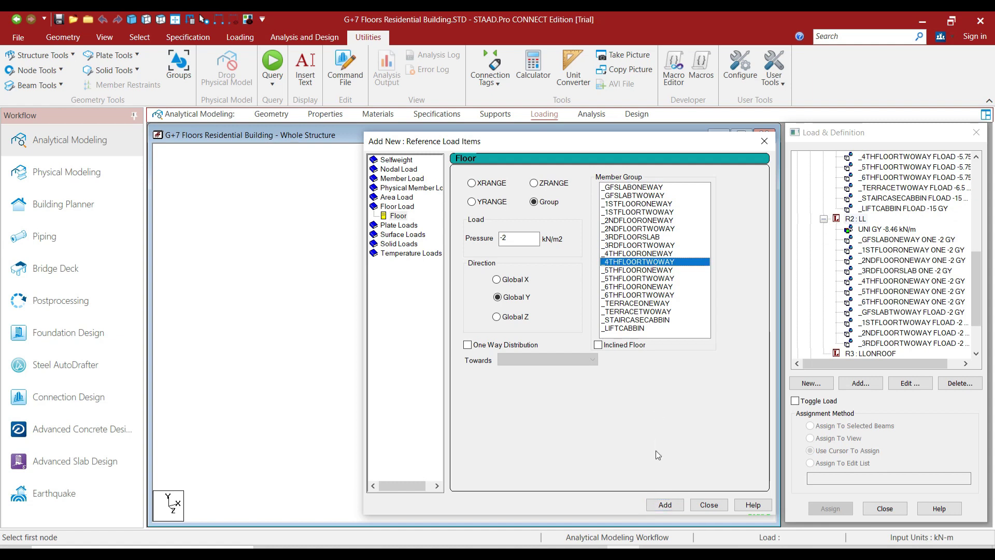
{"action": "left_click", "coordinate": [656, 505]}
{"action": "left_click", "coordinate": [649, 279]}
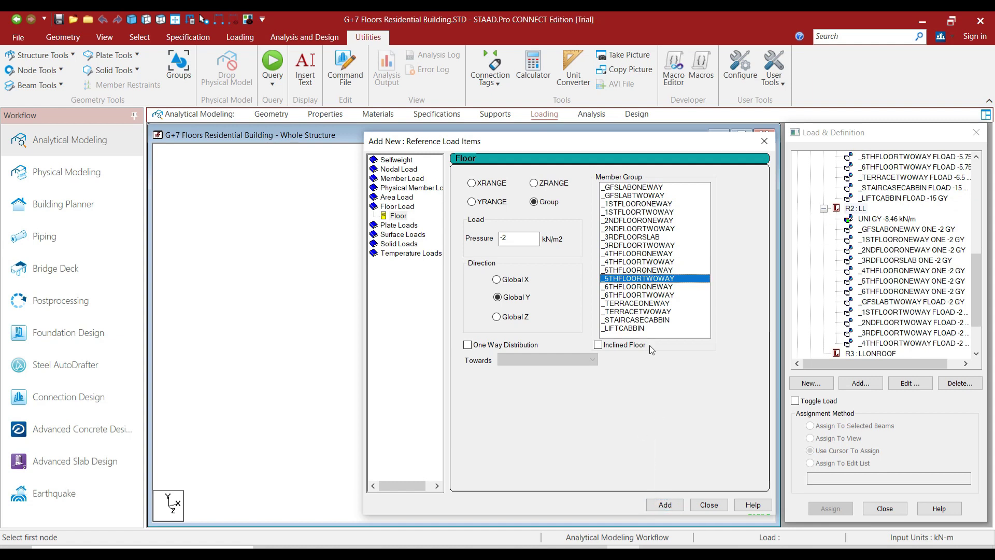
{"action": "left_click", "coordinate": [666, 505]}
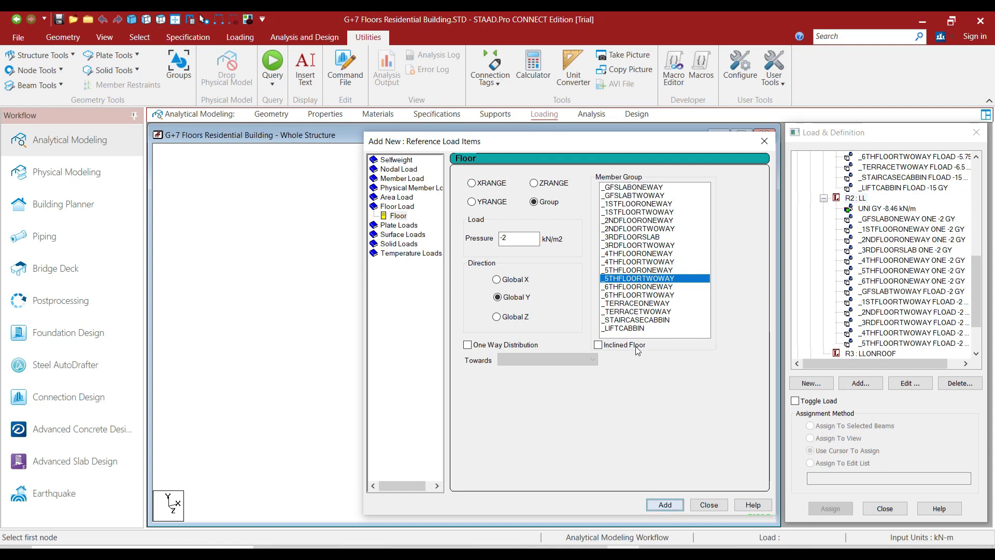
{"action": "left_click", "coordinate": [651, 295]}
{"action": "left_click", "coordinate": [660, 505]}
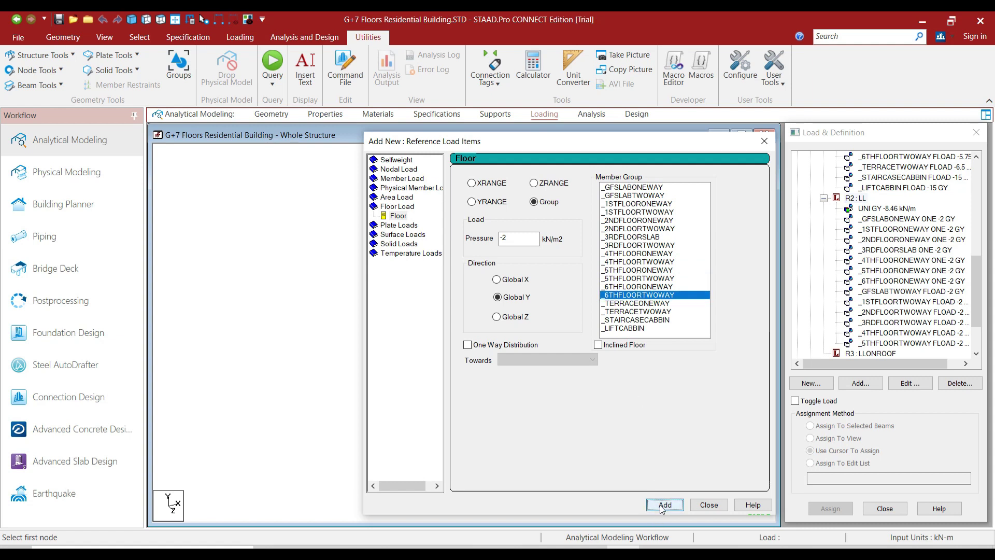
{"action": "left_click", "coordinate": [708, 504]}
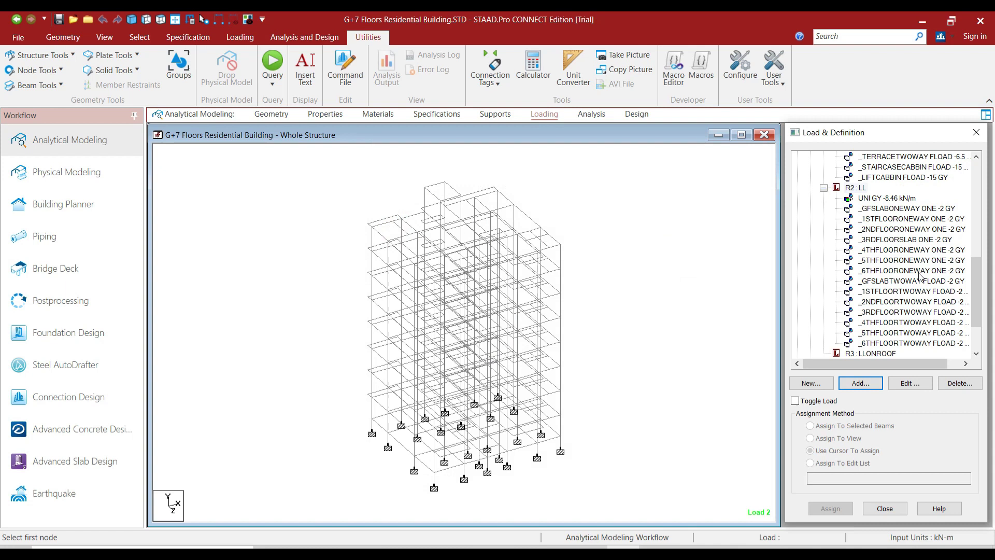
{"action": "scroll", "coordinate": [889, 321], "scroll_direction": "down", "scroll_amount": 1}
Start a floor load for R3 : LLONROOF, checking the slides, with -1.5 kN/m² pressure
{"action": "left_click", "coordinate": [887, 335]}
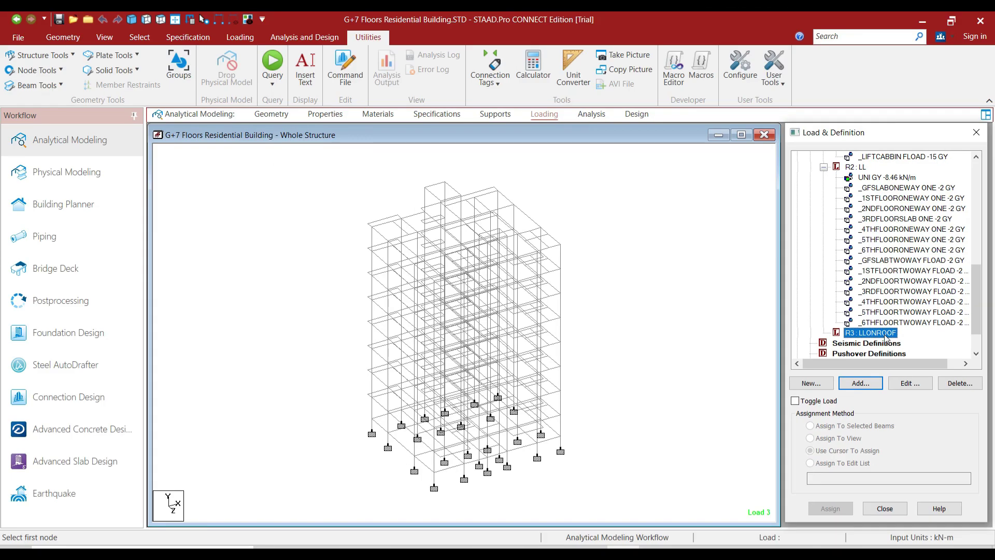
{"action": "left_click", "coordinate": [861, 383]}
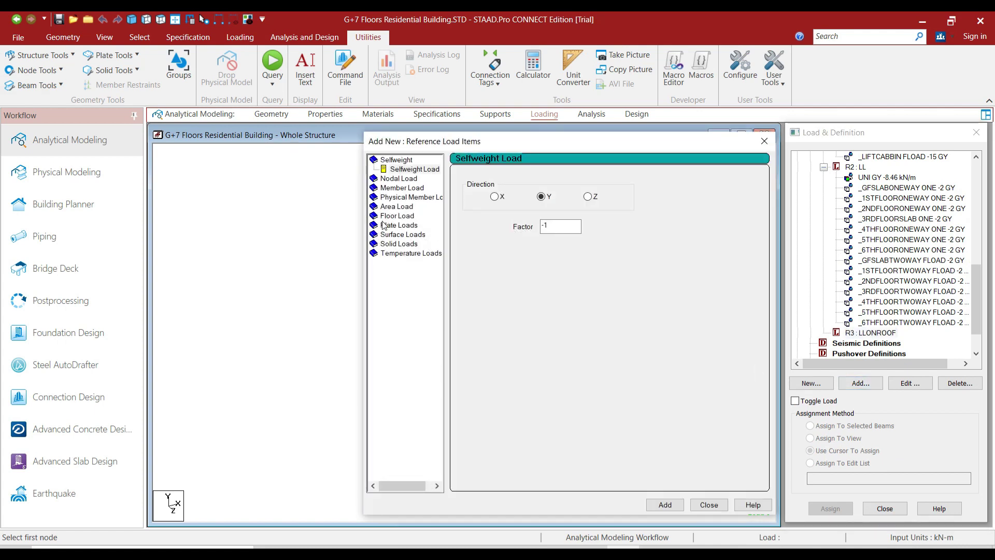
{"action": "left_click", "coordinate": [394, 215]}
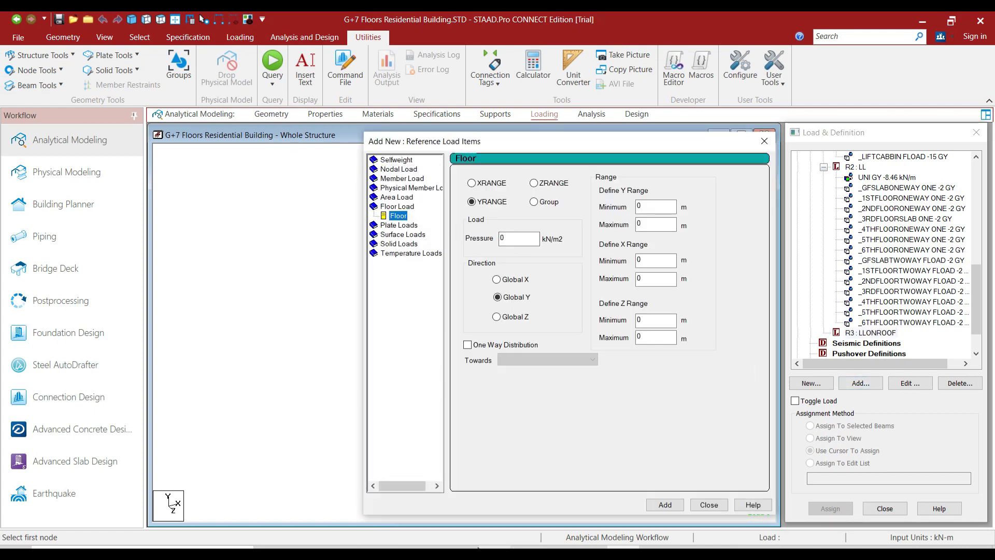
{"action": "key", "text": "alt+Tab"}
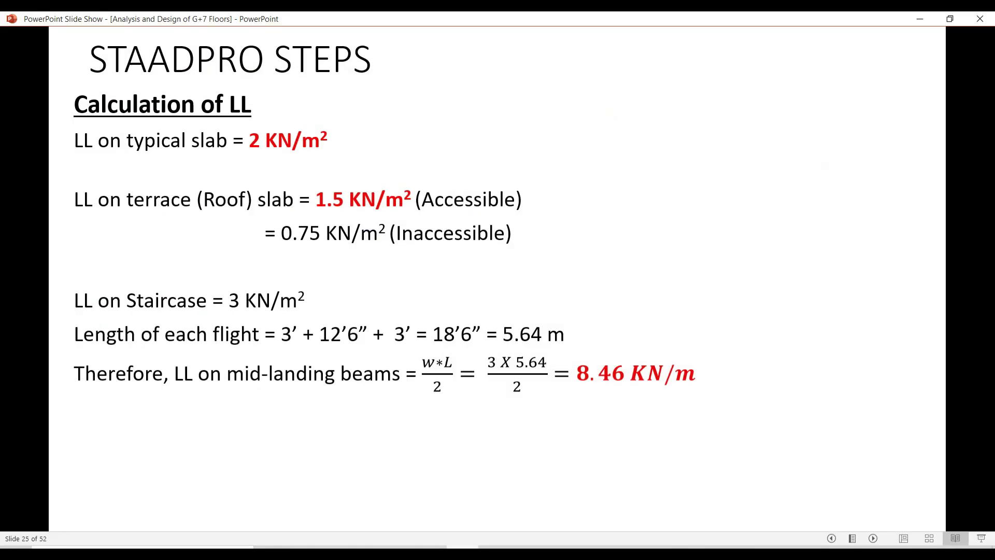
{"action": "key", "text": "alt+Tab"}
{"action": "key", "text": "Tab"}
{"action": "type", "text": "-"}
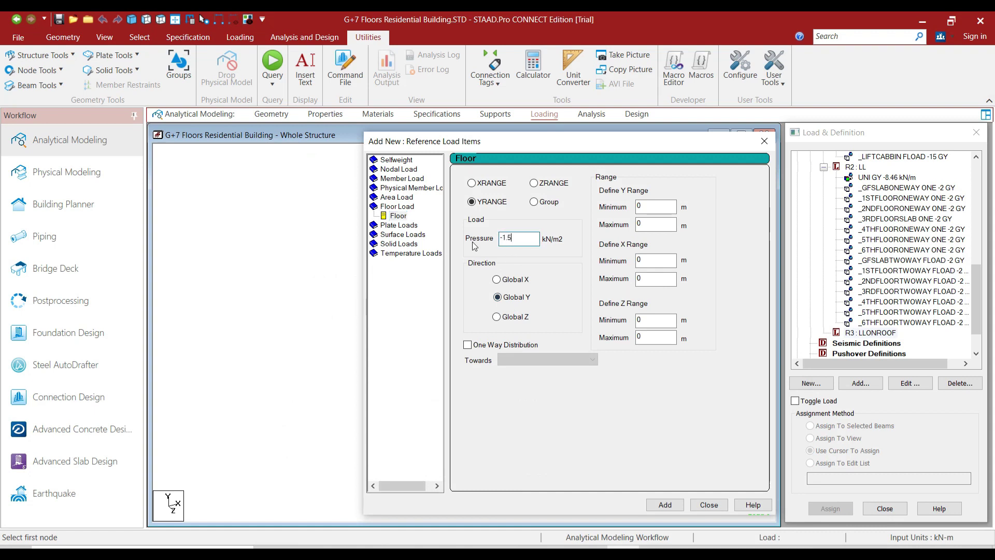
Add a -1.5 kN/m2 one-way floor load on the _TERRACEONEWAY group
{"action": "left_click", "coordinate": [539, 205]}
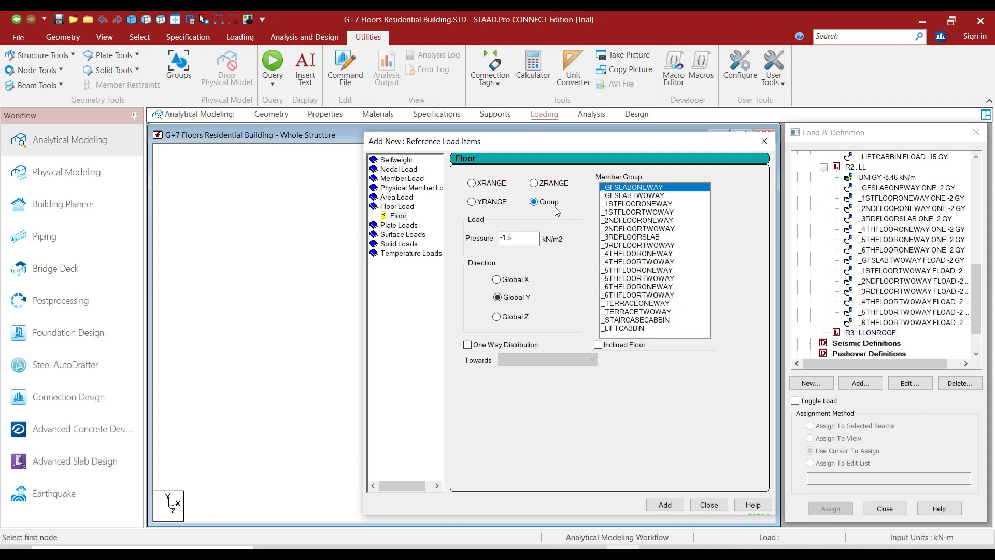
{"action": "left_click", "coordinate": [468, 346]}
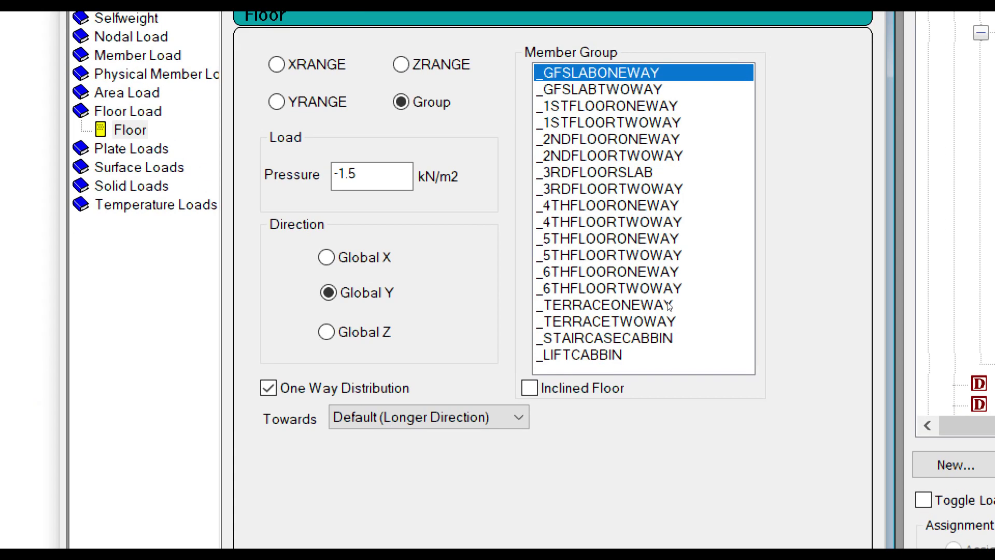
{"action": "left_click", "coordinate": [654, 305]}
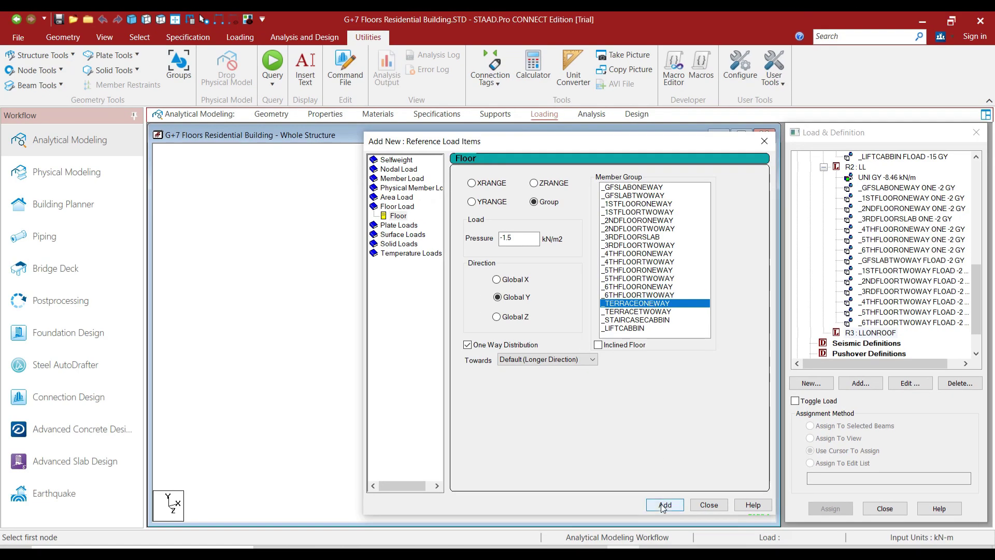
{"action": "left_click", "coordinate": [663, 506]}
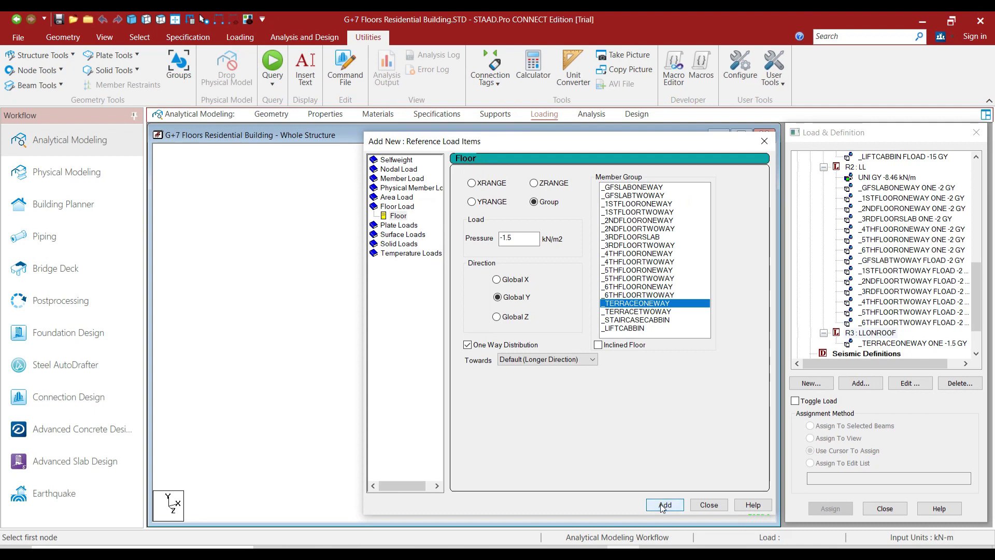
Add a -1.5 kN/m2 two-way floor load on the _TERRACETWOWAY group and close the dialog
{"action": "left_click", "coordinate": [654, 313]}
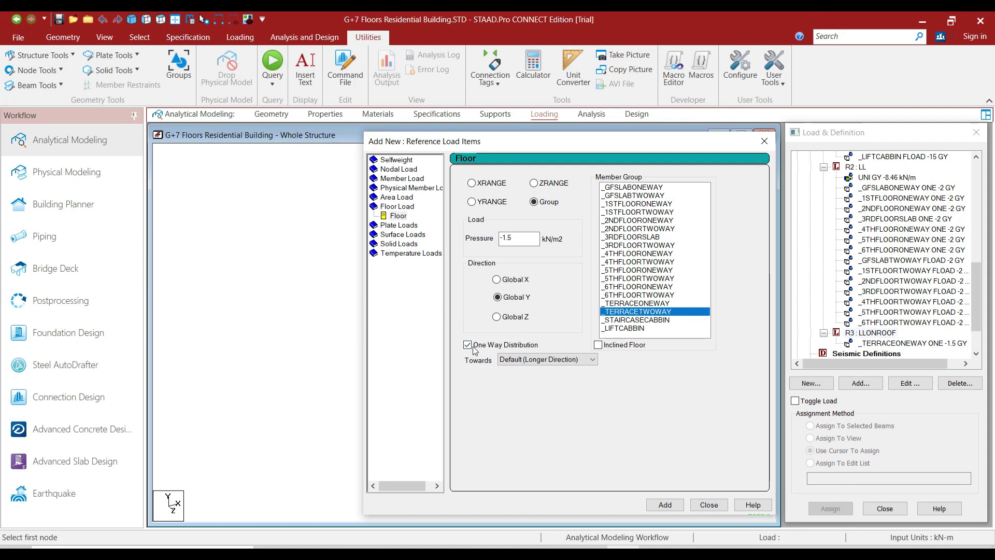
{"action": "left_click", "coordinate": [472, 346]}
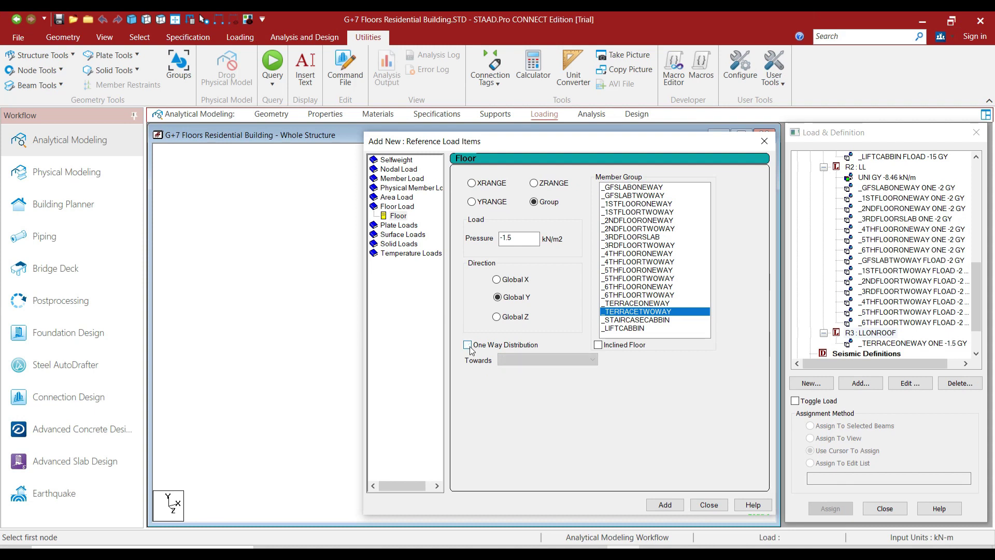
{"action": "left_click", "coordinate": [663, 506]}
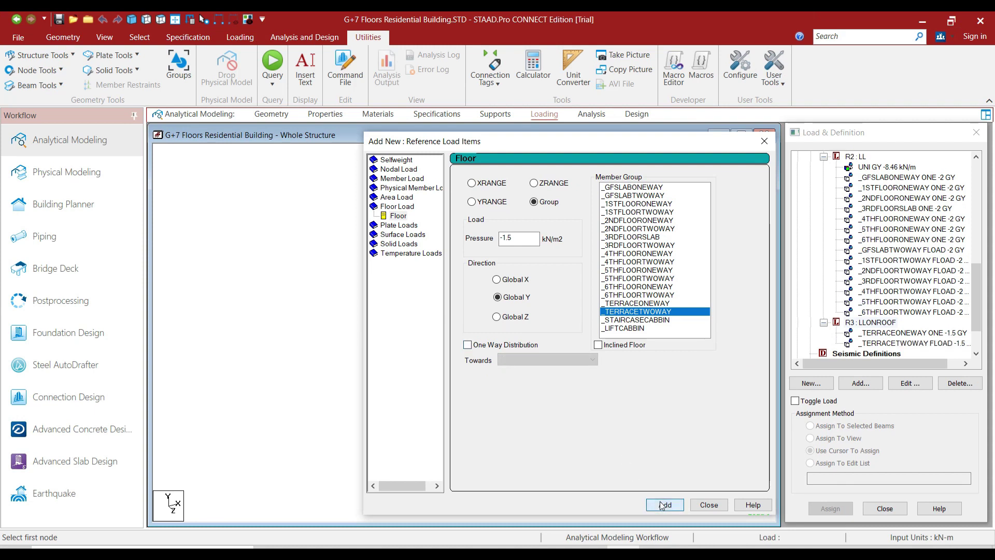
{"action": "left_click", "coordinate": [709, 505]}
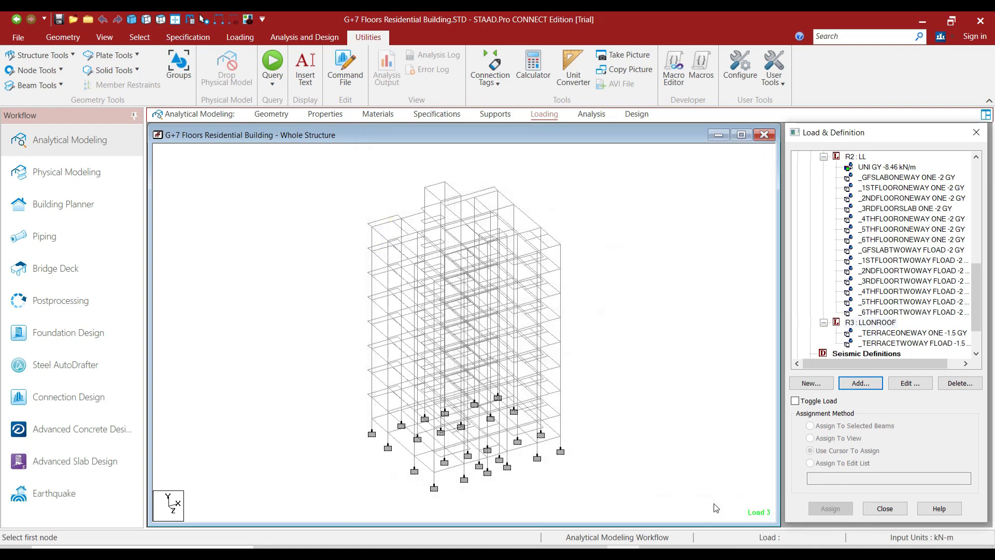